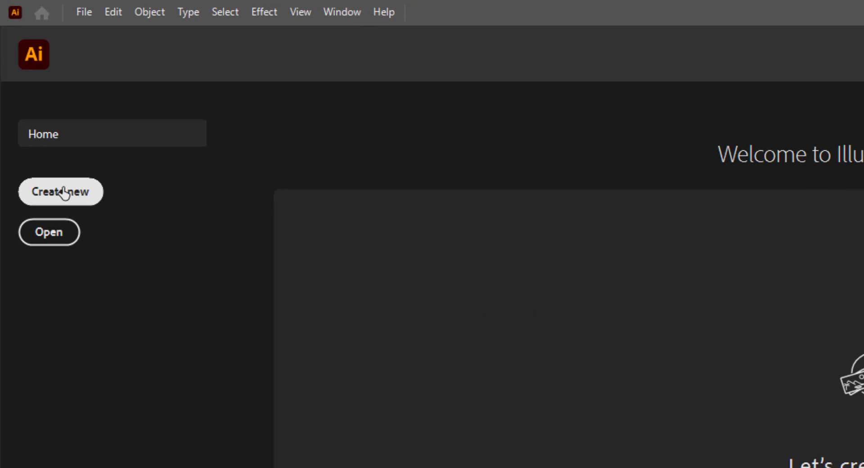
Create a new 1920 x 1080 px Web-Large RGB document with a blank white artboard
left_click(64, 193)
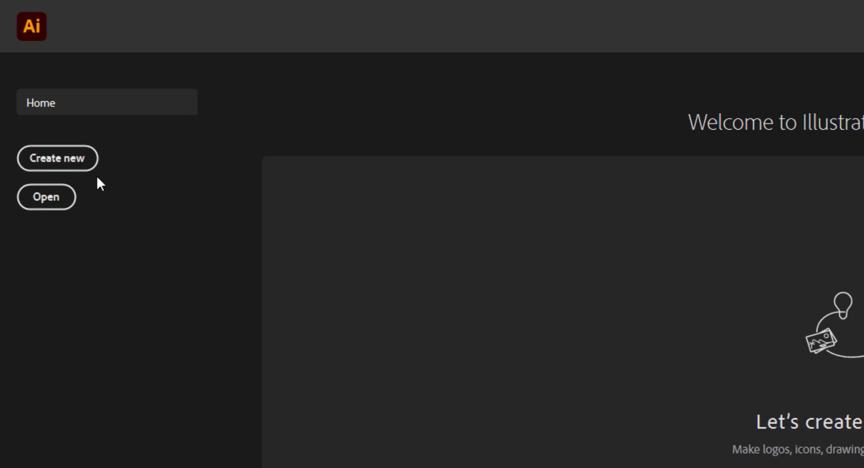
left_click(61, 159)
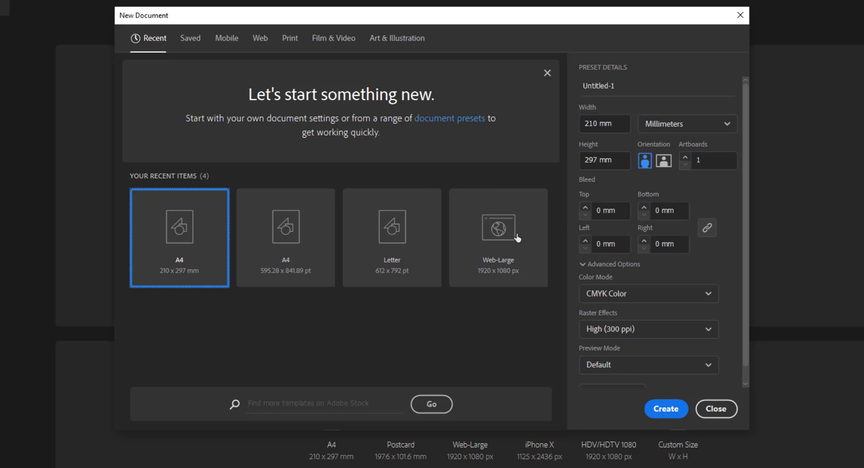
left_click(502, 270)
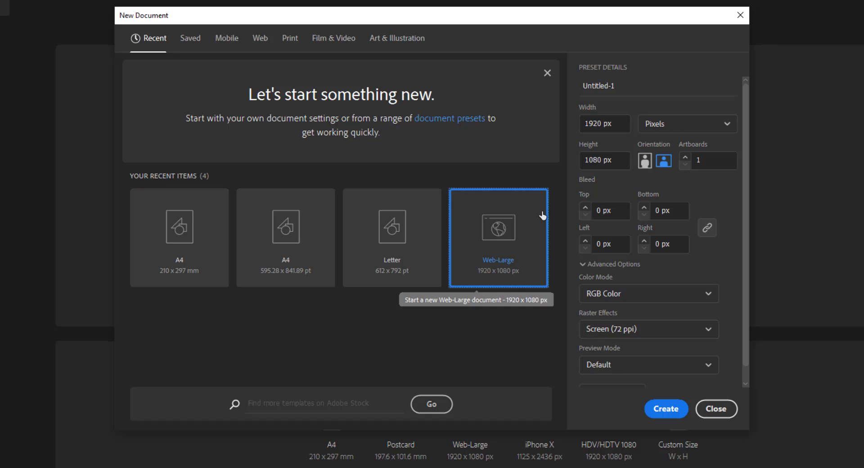
left_click(667, 410)
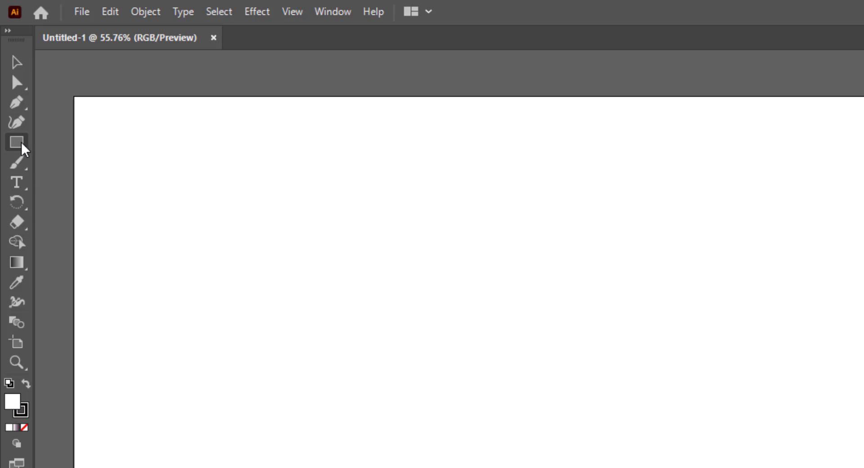
left_click(20, 146)
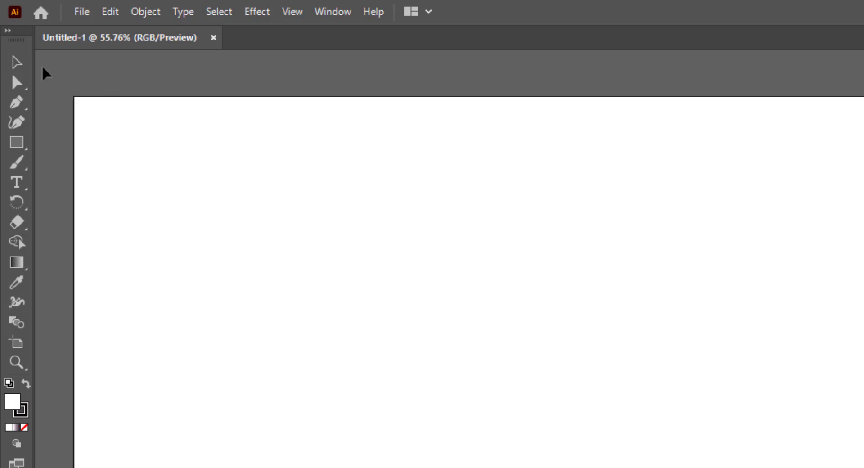
left_click(18, 64)
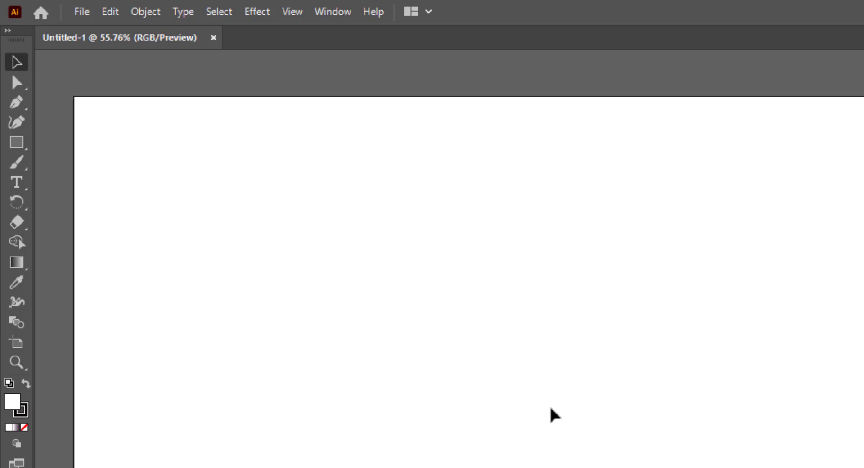
key("m")
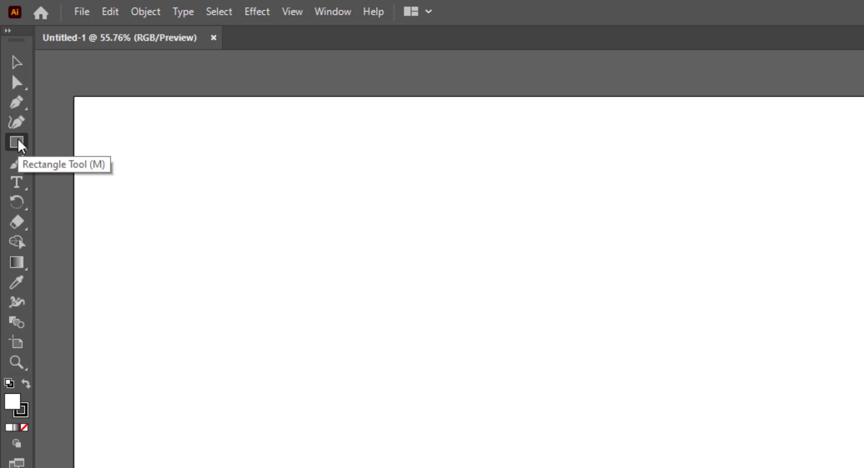
mouse_move(239, 129)
left_mouse_down()
mouse_move(333, 207)
mouse_move(349, 308)
left_mouse_up()
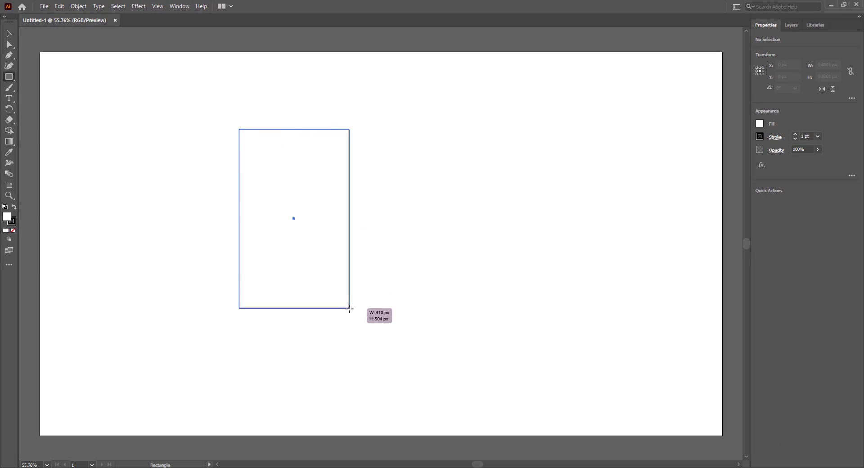
left_click_drag(396, 154, 509, 293)
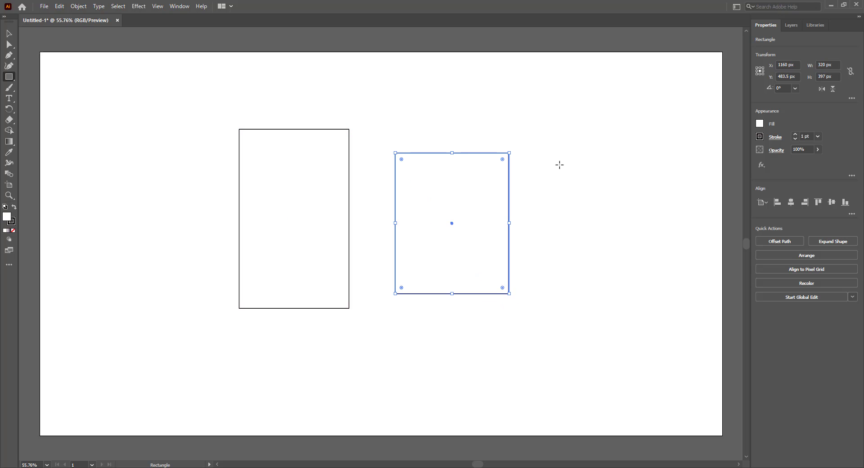
mouse_move(559, 157)
left_mouse_down()
mouse_move(664, 324)
mouse_move(97, 252)
left_mouse_up()
left_click_drag(175, 77, 599, 137)
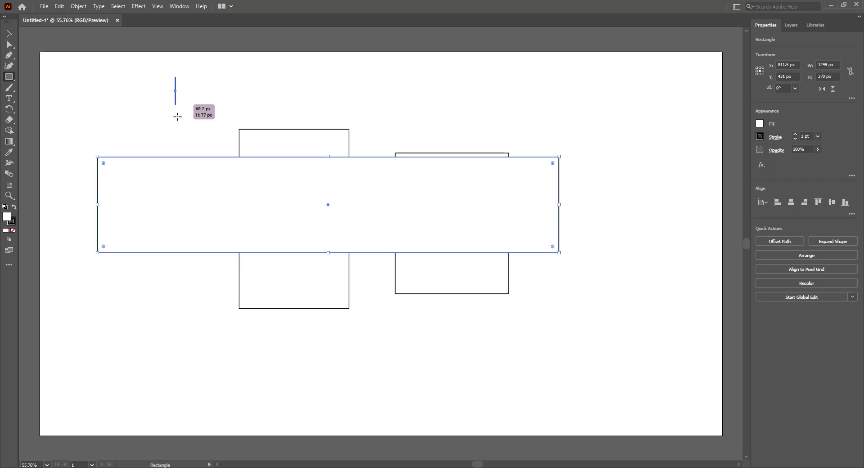
left_click_drag(606, 298, 364, 379)
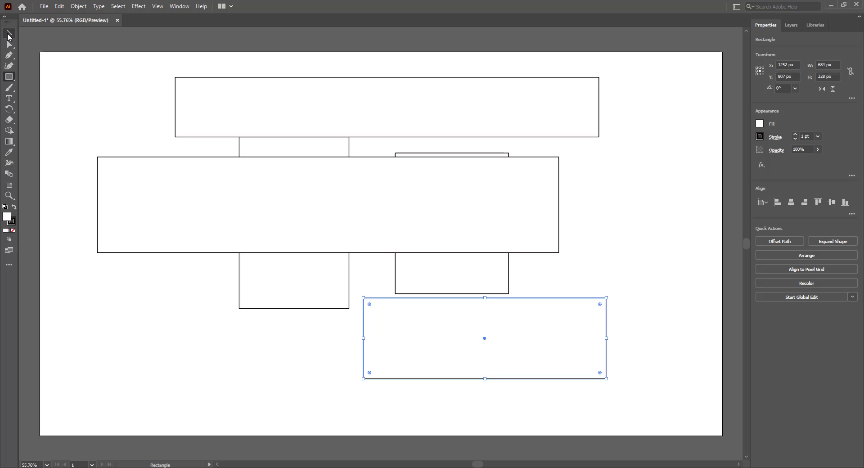
left_click(9, 34)
left_click(194, 346)
left_click_drag(94, 69, 674, 426)
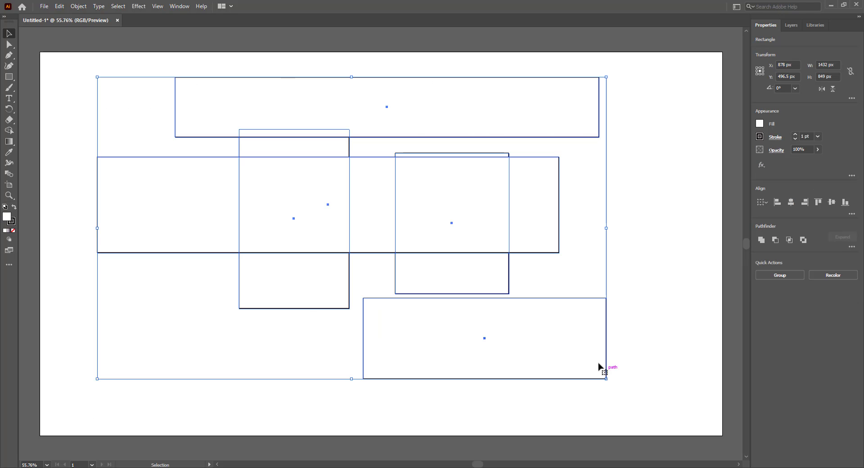
key("Delete")
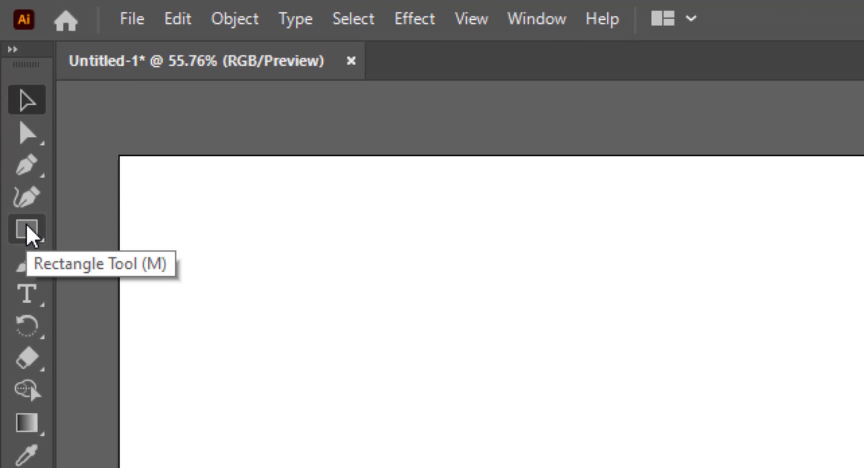
Draw a tall upright ellipse about 203 x 332 px with the Ellipse tool
right_click(27, 227)
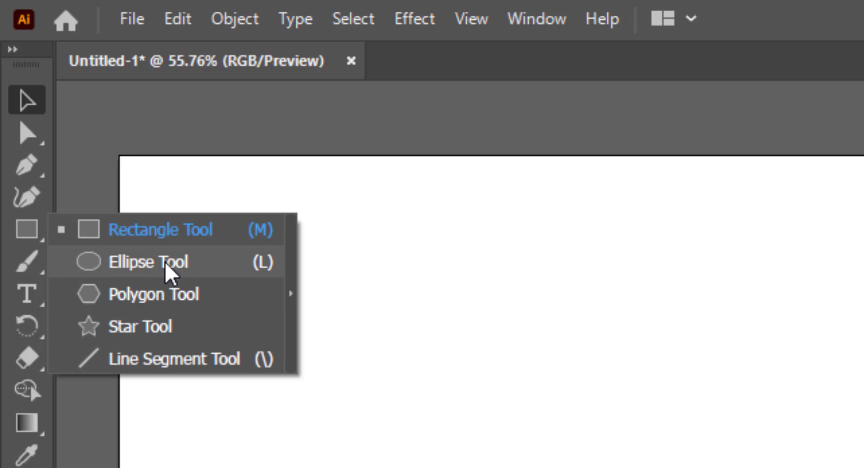
left_click(28, 230)
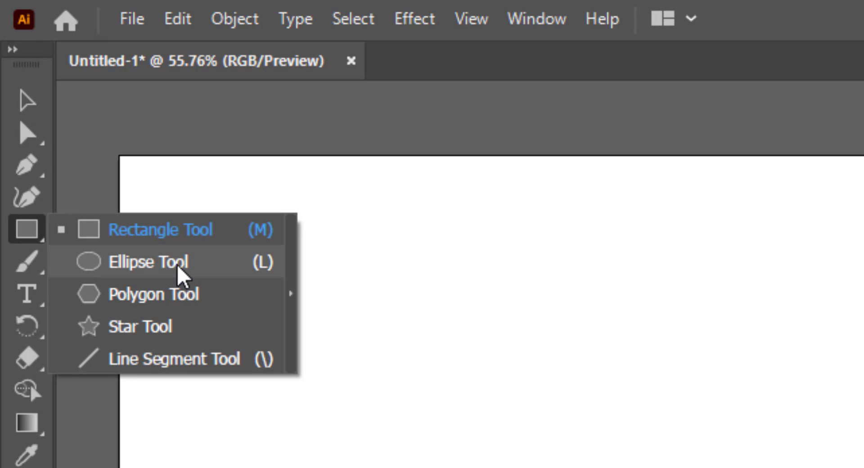
left_click(166, 263)
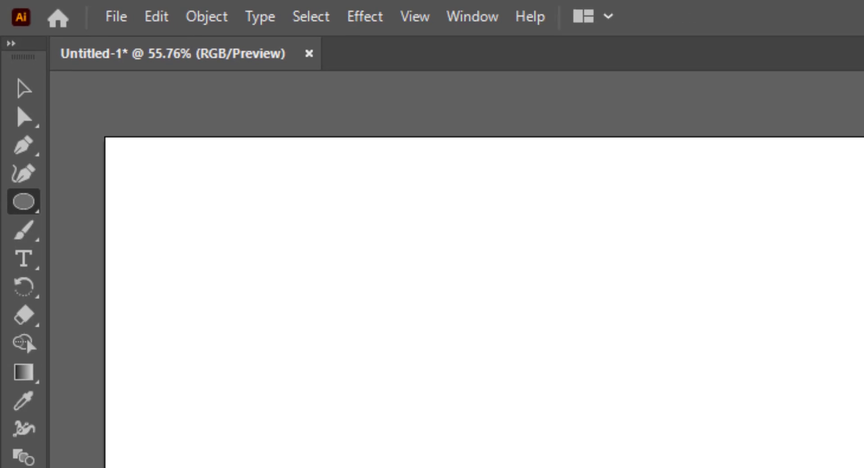
mouse_move(294, 172)
left_mouse_down()
mouse_move(321, 185)
mouse_move(368, 291)
left_mouse_up()
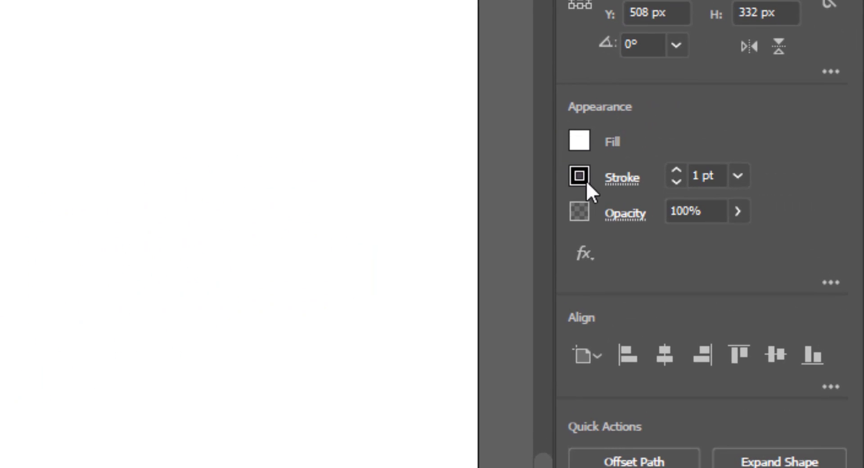
Fill the ellipse with the muted mauve-grey swatch, keeping its 1 pt stroke
left_click(583, 139)
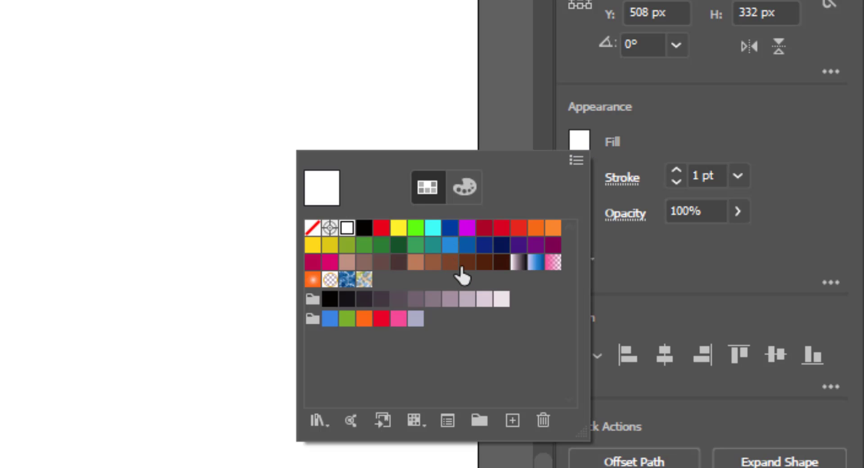
left_click(433, 263)
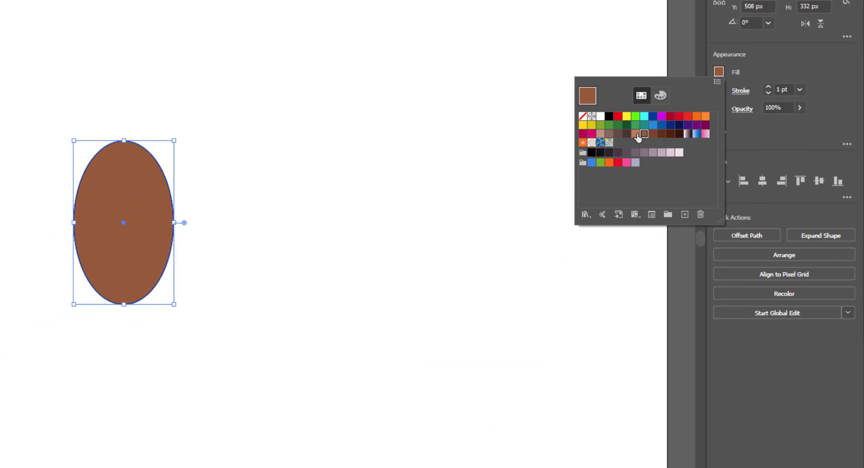
left_click(618, 134)
left_click(609, 134)
left_click(653, 152)
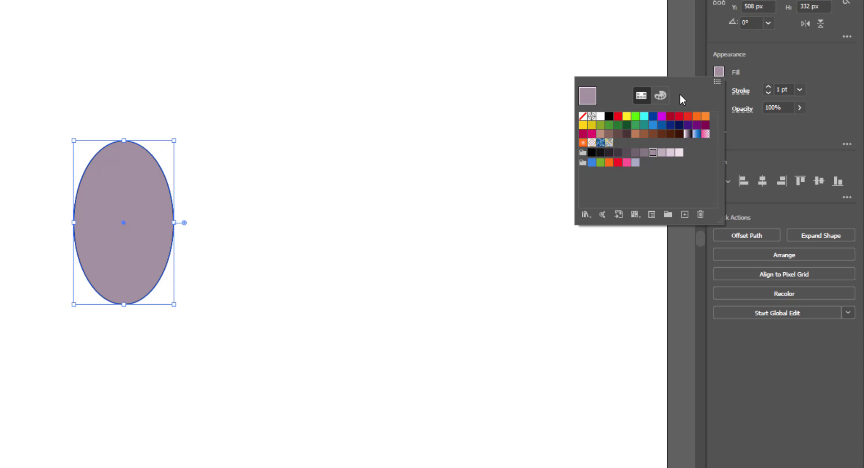
left_click(677, 38)
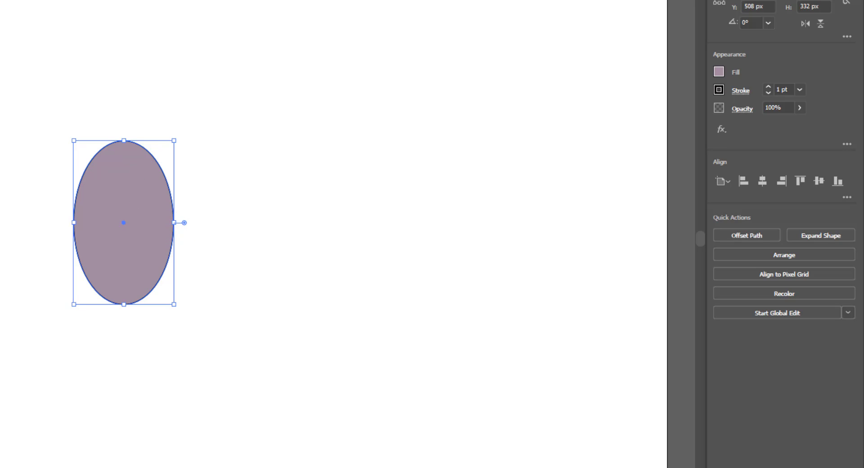
left_click(5, 118)
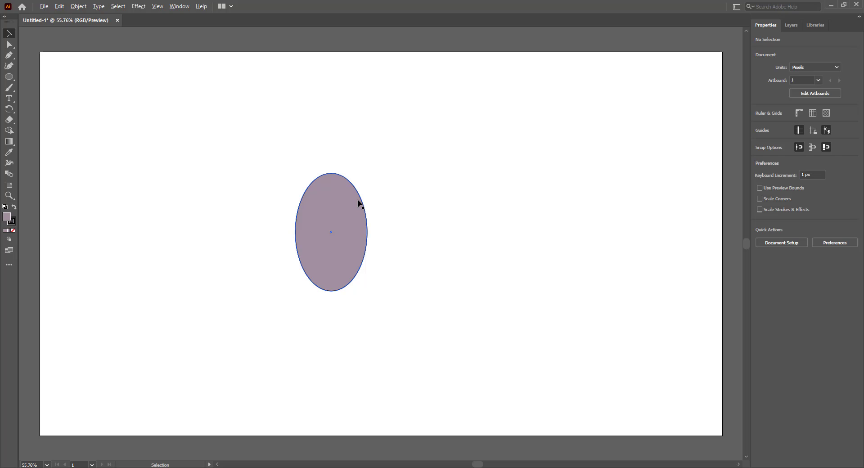
Rotate the mauve body ellipse to a tilt of about 342°
scroll(359, 202, "up", 2)
scroll(359, 201, "up", 3)
scroll(366, 201, "up", 1)
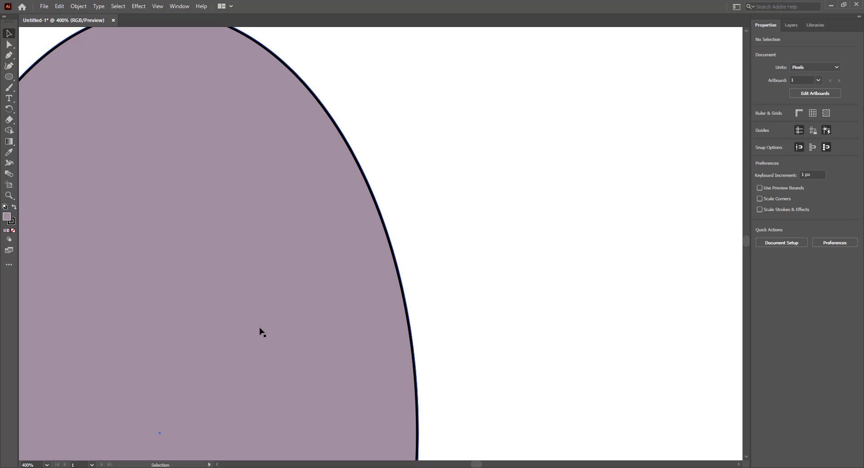
scroll(247, 147, "down", 4)
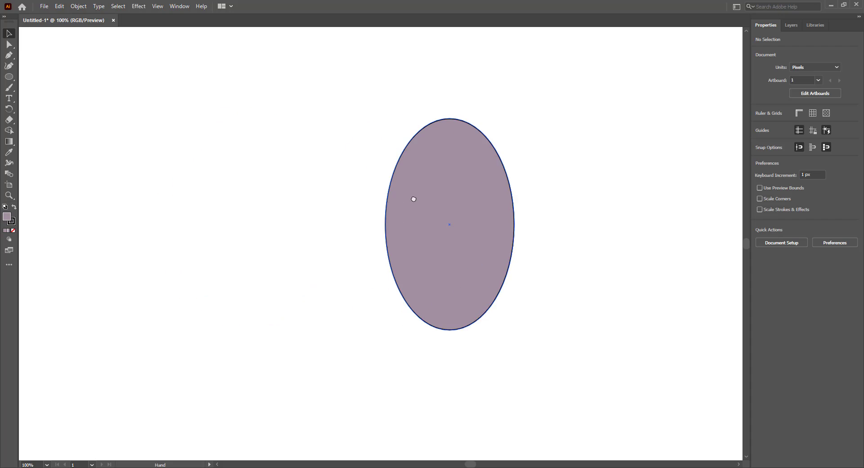
left_click_drag(188, 195, 335, 230)
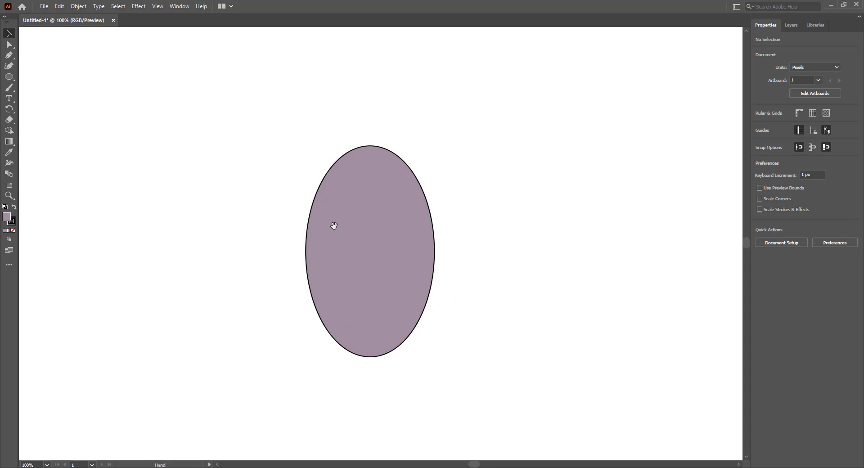
left_click(363, 166)
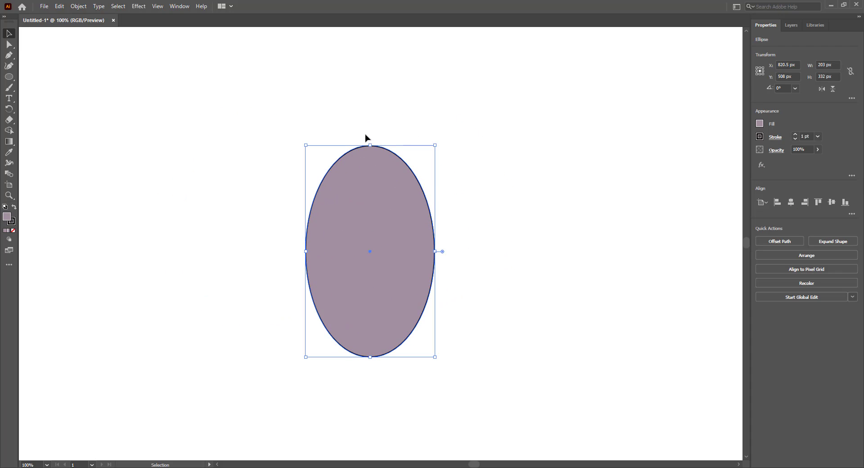
left_click_drag(371, 143, 402, 150)
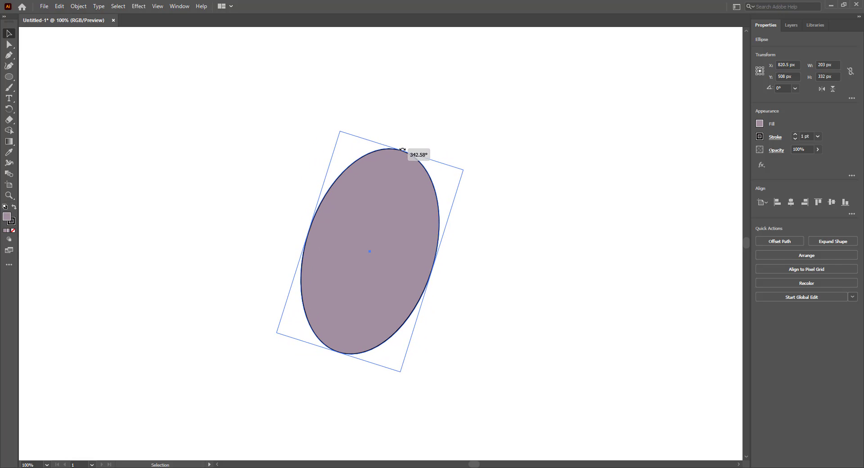
left_click_drag(402, 150, 403, 150)
Shift the tilted body ellipse slightly left near the artboard's middle
left_click_drag(385, 229, 348, 233)
scroll(353, 234, "down", 1)
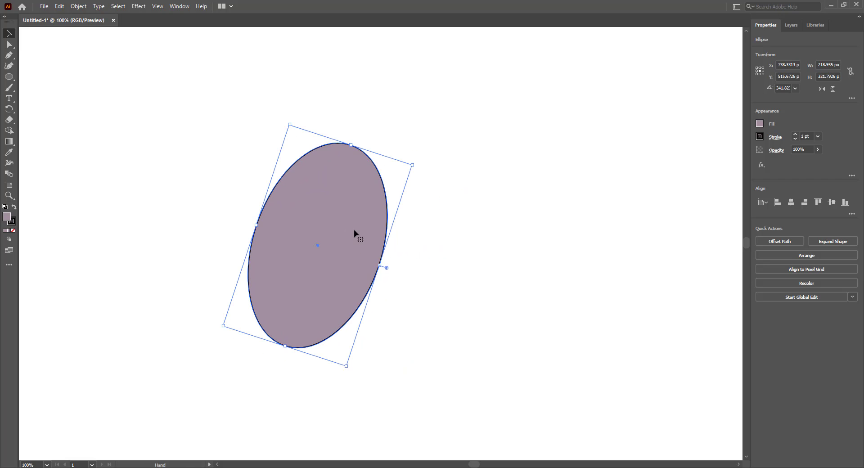
scroll(354, 230, "down", 1)
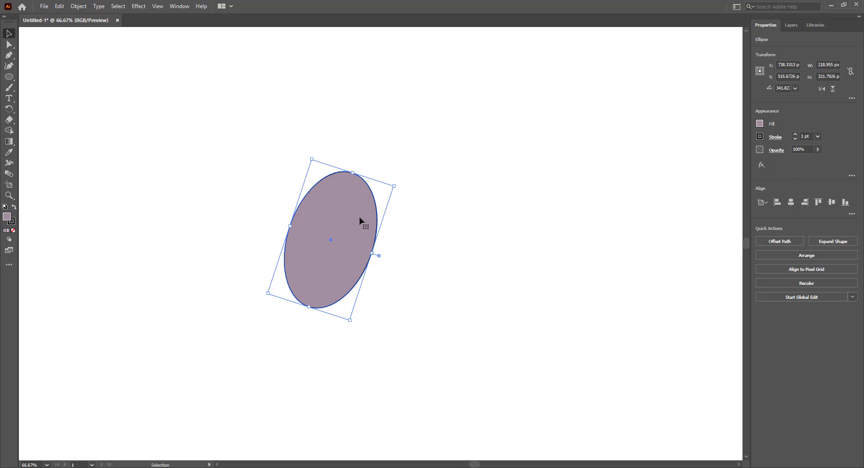
left_click_drag(354, 220, 349, 234)
left_click(447, 218)
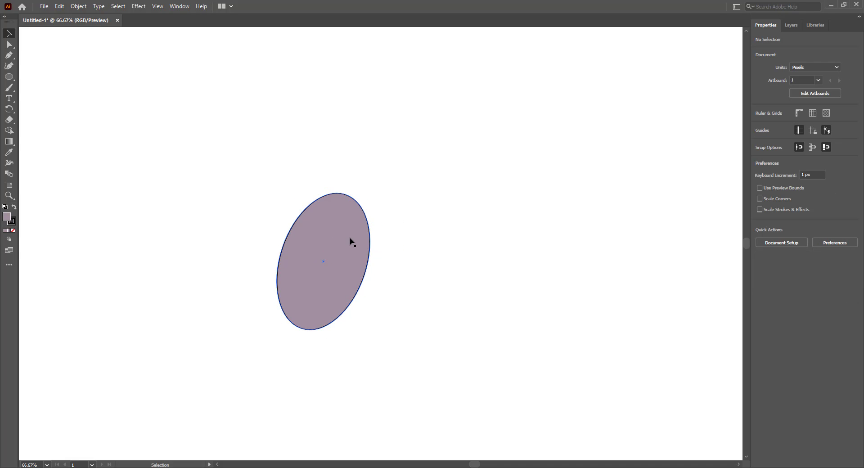
Duplicate the body ellipse and shrink the copy into a small tail at its left
left_click(341, 243)
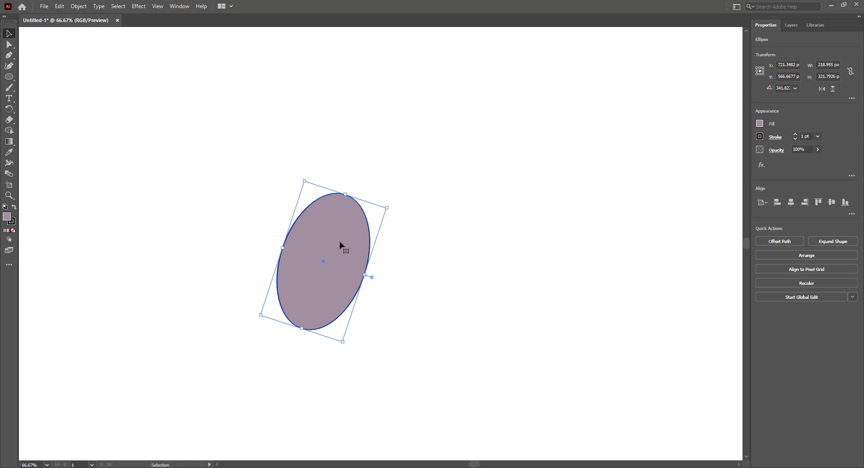
left_click_drag(343, 246, 449, 250)
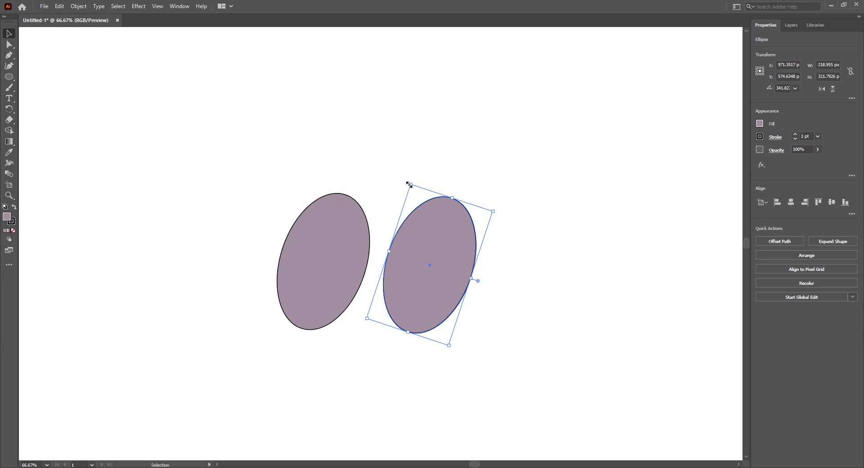
mouse_move(409, 184)
left_mouse_down()
mouse_move(436, 286)
mouse_move(425, 323)
mouse_move(325, 318)
mouse_move(269, 291)
left_mouse_up()
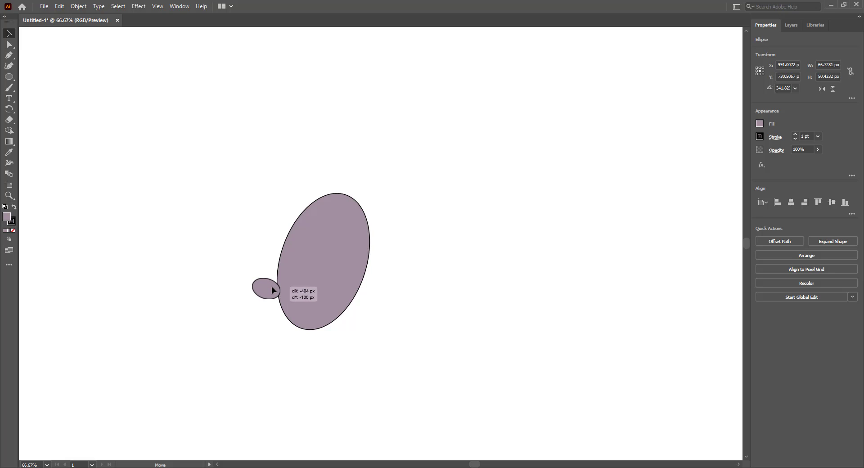
left_click_drag(270, 287, 269, 286)
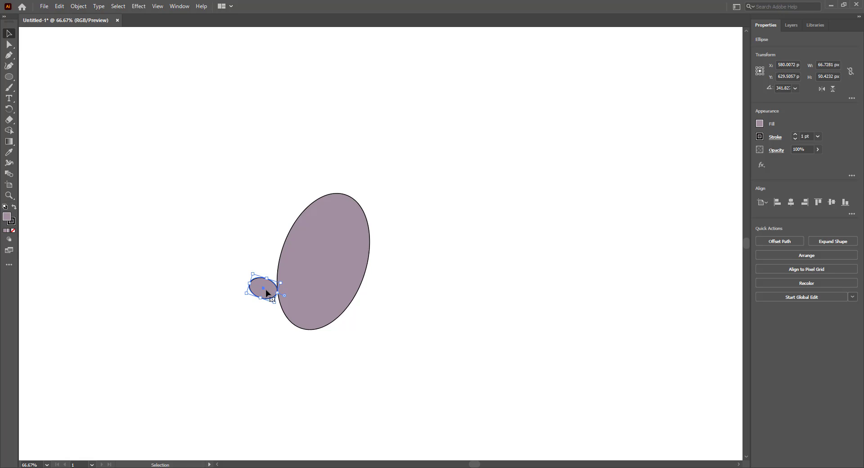
Add a long flat foot ellipse at the body's lower right plus an overlapping copy
left_click_drag(267, 293, 362, 320)
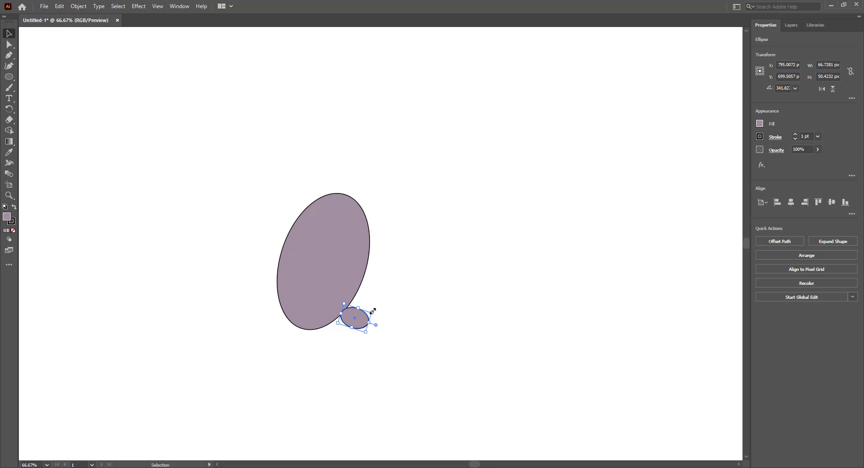
mouse_move(372, 312)
left_mouse_down()
mouse_move(411, 322)
mouse_move(381, 325)
mouse_move(276, 297)
mouse_move(247, 273)
mouse_move(272, 290)
mouse_move(264, 285)
left_mouse_up()
left_click(376, 327)
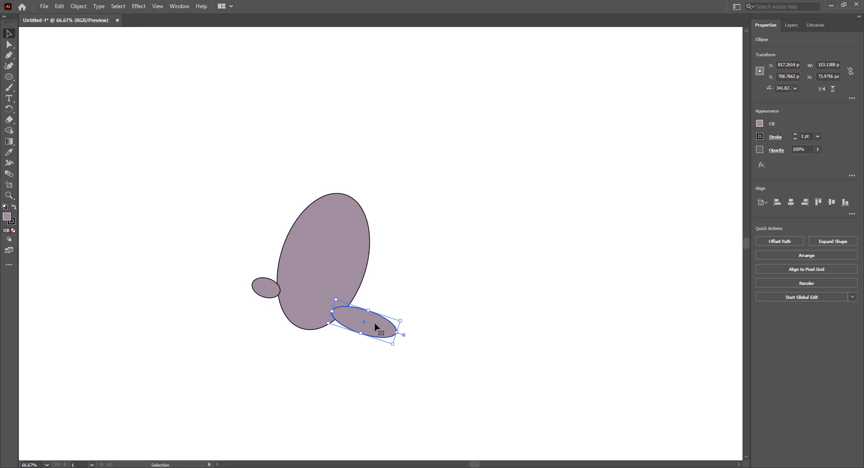
left_click_drag(374, 327, 385, 311)
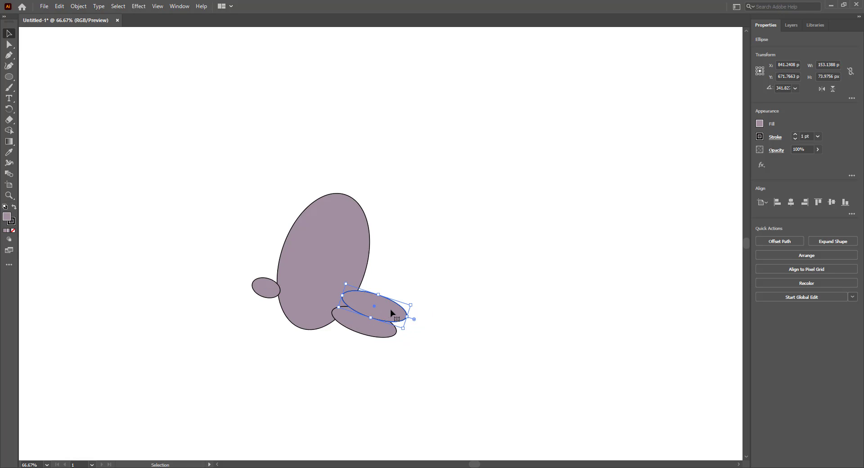
left_click(444, 275)
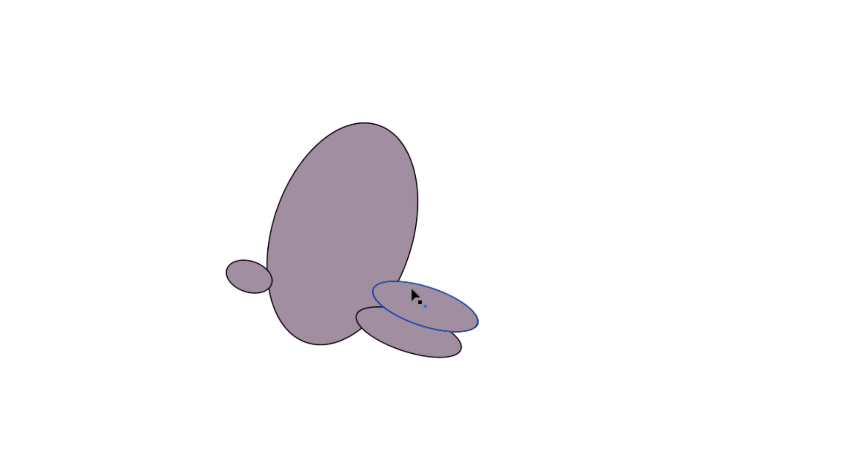
left_click(413, 297)
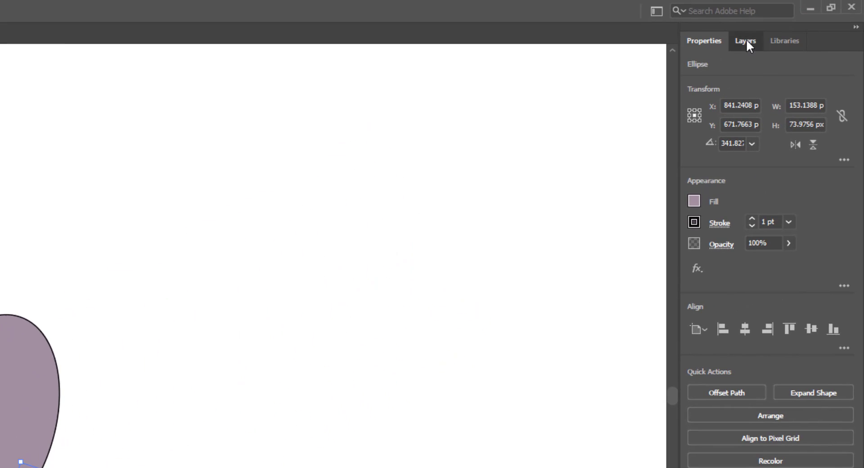
Show Layer 1's contents in the Layers panel and select each ellipse to identify it
left_click(746, 40)
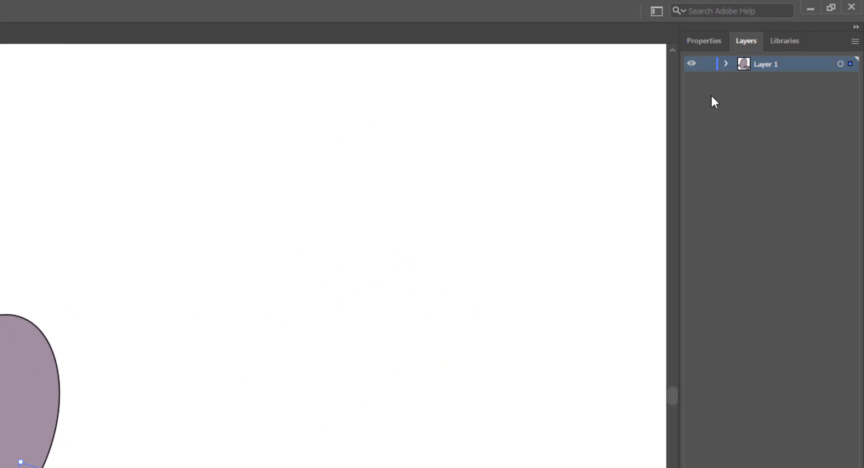
left_click(726, 64)
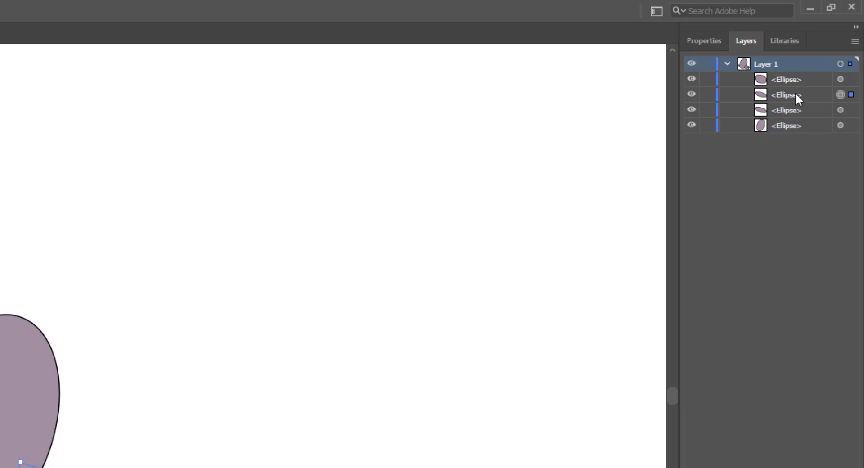
left_click(198, 283)
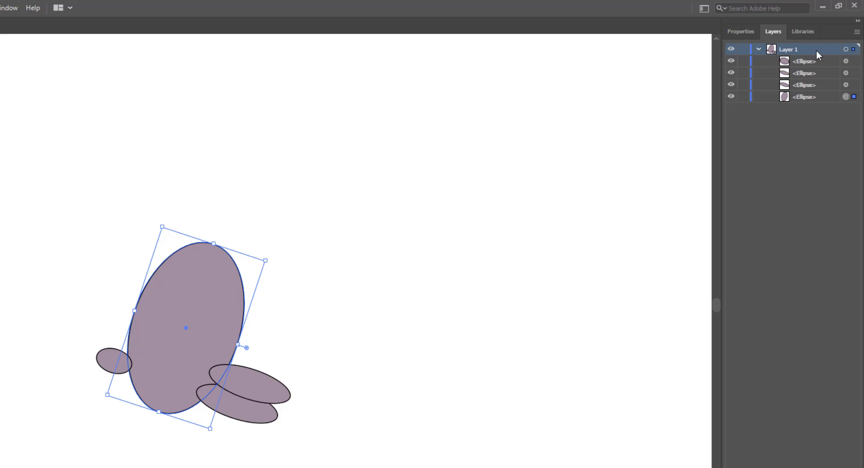
left_click(251, 411)
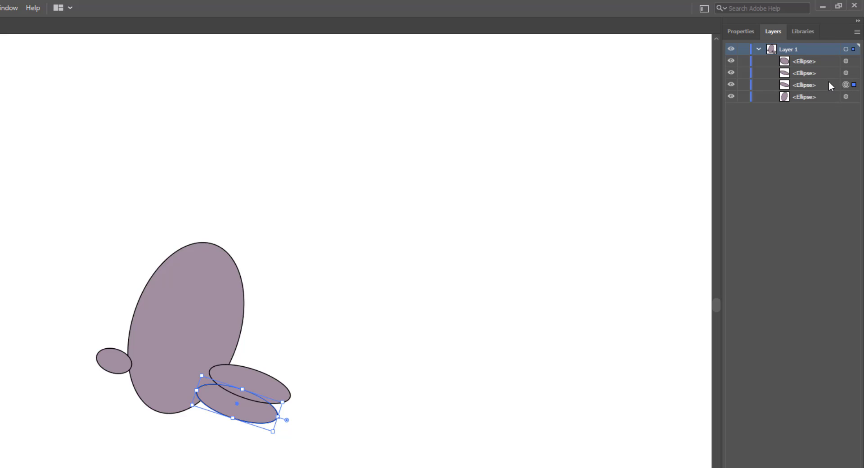
left_click(117, 363)
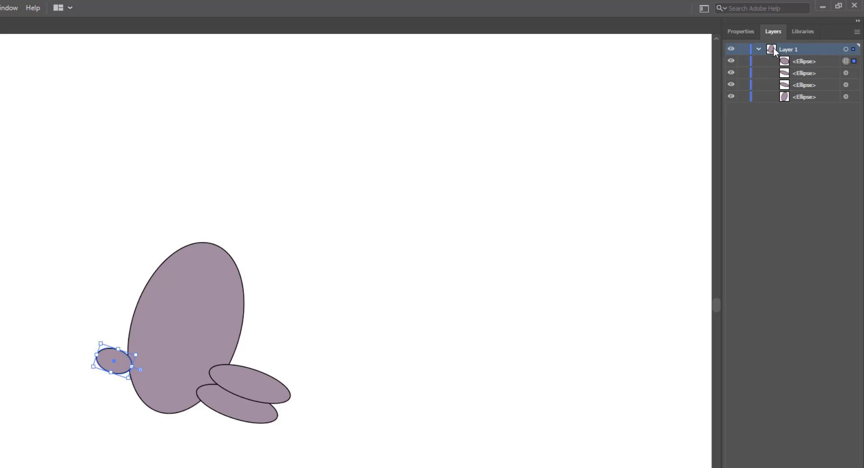
mouse_move(48, 233)
left_mouse_down()
mouse_move(247, 266)
mouse_move(355, 421)
left_mouse_up()
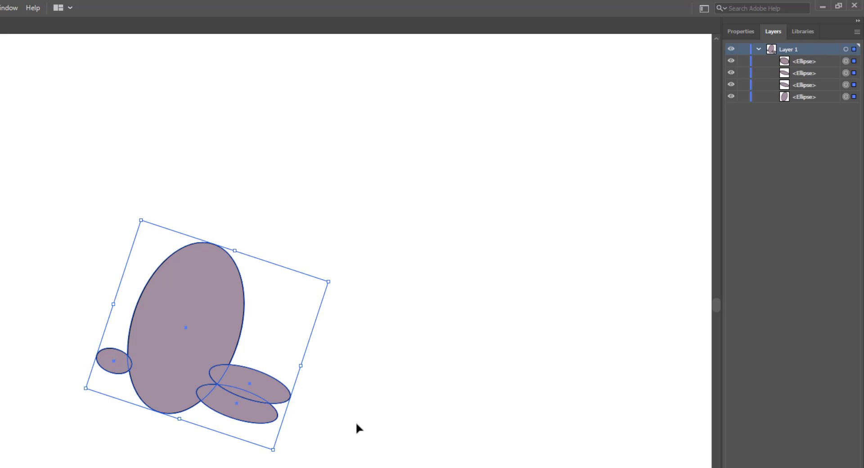
left_click(417, 323)
Move the upper foot ellipse's layer row down so it stacks behind the other shapes
left_click(203, 293)
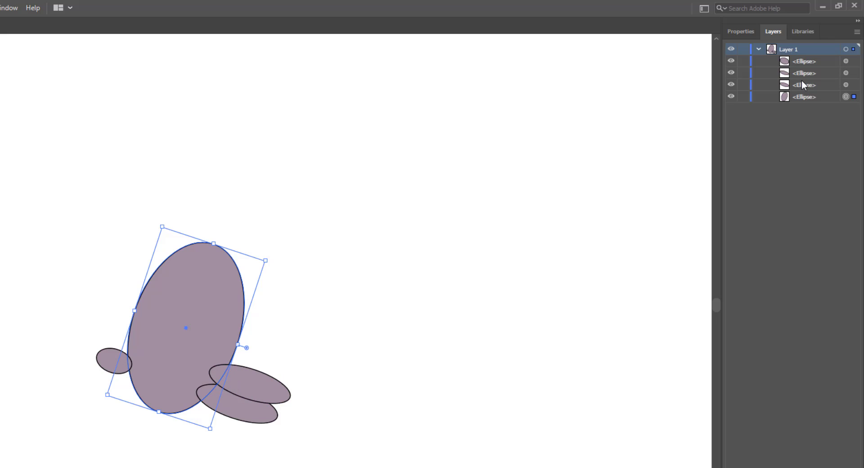
left_click(266, 391)
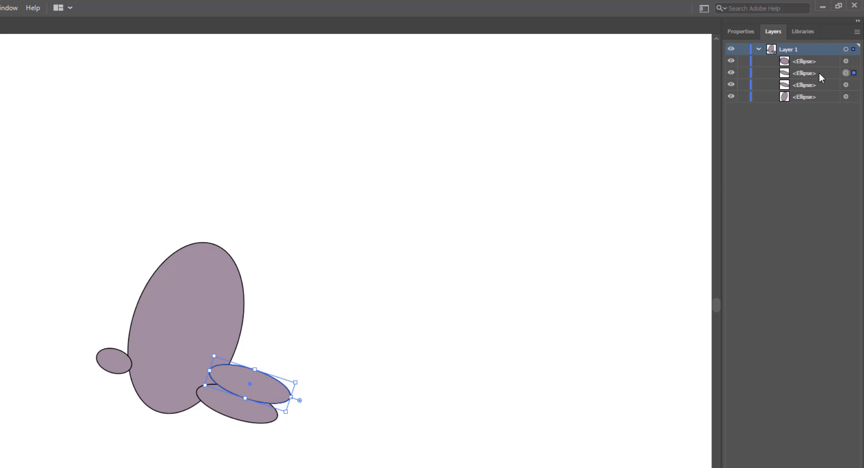
left_click_drag(820, 73, 815, 104)
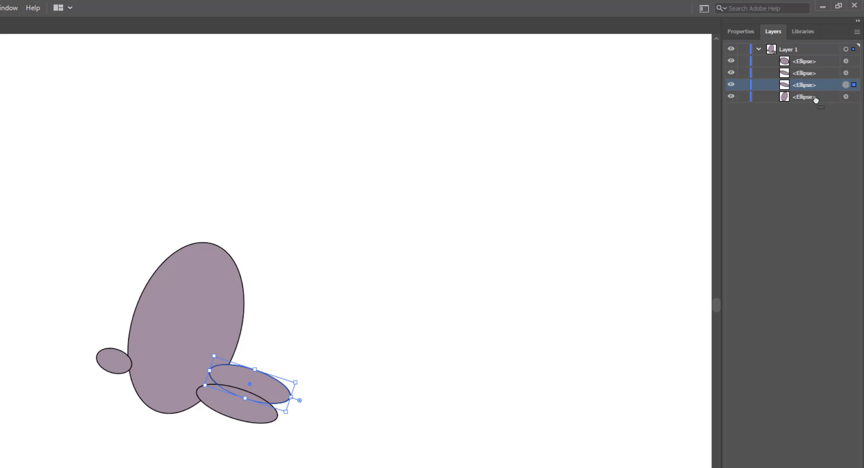
left_click(347, 457)
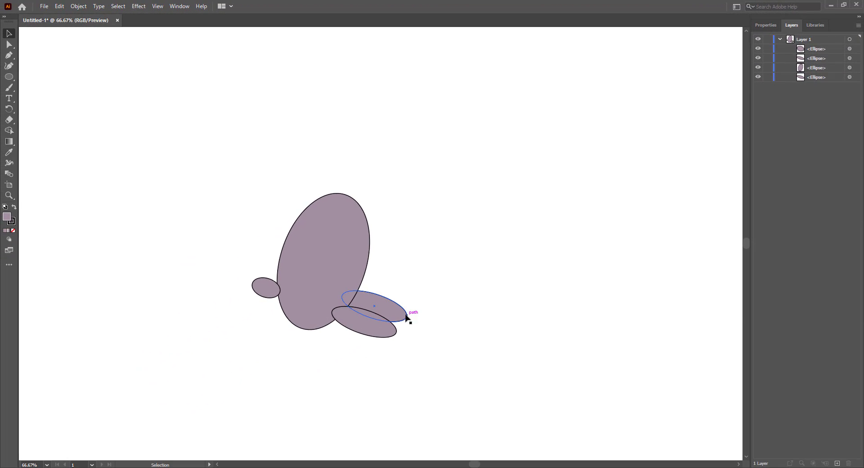
Undo the layer reorder, reselect the upper foot ellipse, then deselect everything
key("ctrl+z")
left_click(389, 312)
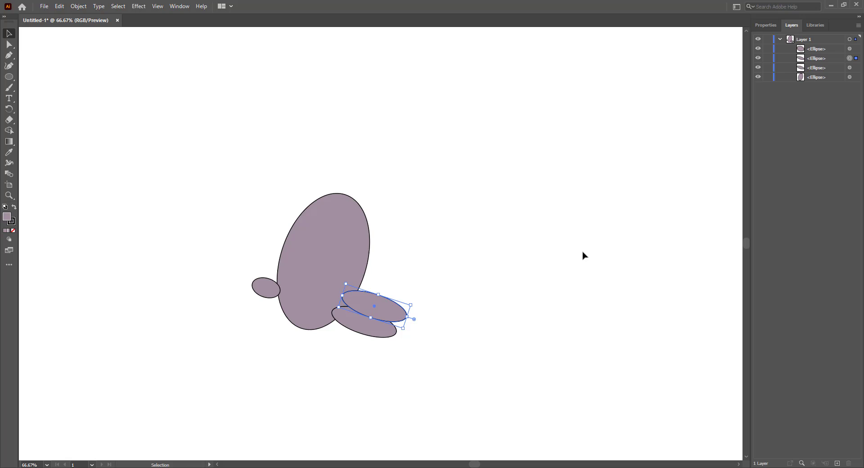
key("ctrl+shift+b")
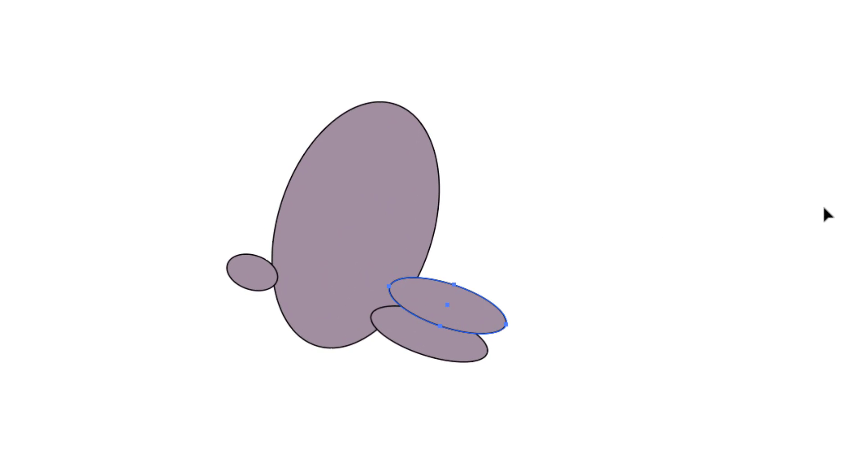
key("ctrl+shift+b")
key("ctrl+shift+a")
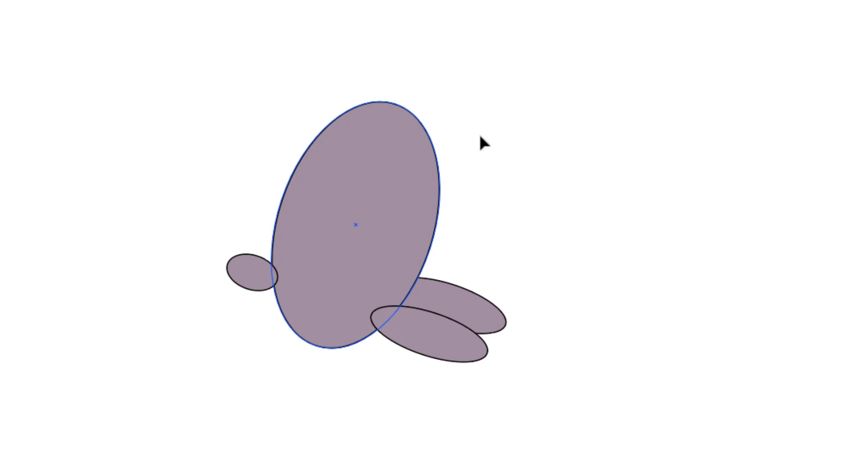
scroll(267, 282, "up", 1)
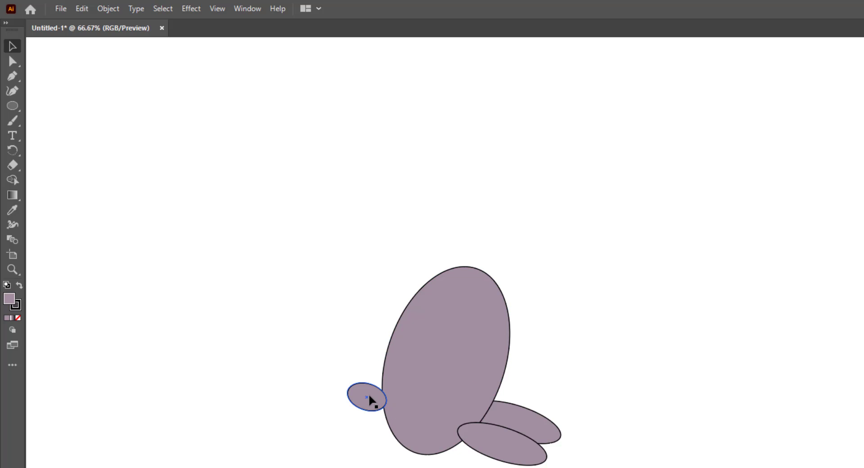
Copy the tail ellipse above the body as a roughly 170 x 115 px head
mouse_move(368, 394)
left_mouse_down()
mouse_move(473, 244)
mouse_move(573, 216)
mouse_move(528, 242)
mouse_move(517, 238)
left_mouse_up()
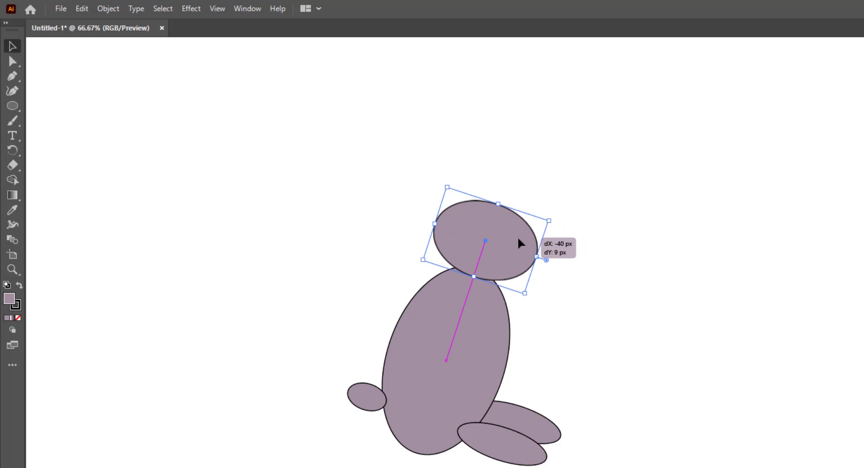
left_click(612, 300)
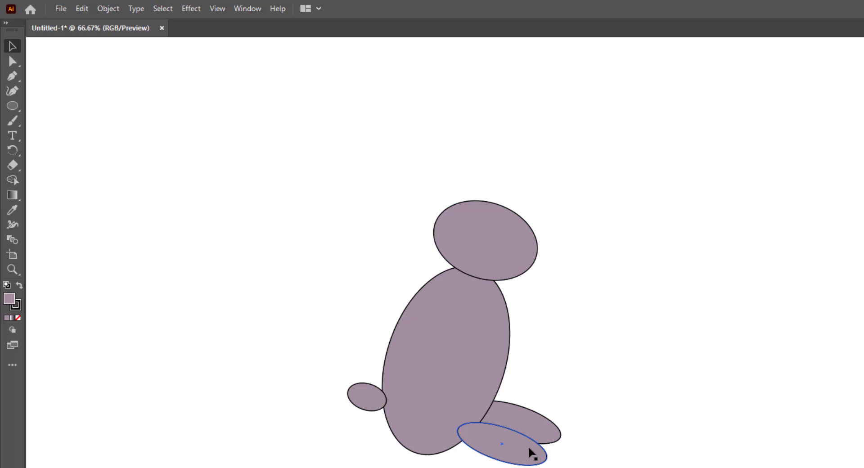
Copy the lower foot ellipse onto the head and rotate it upright as an ear
left_click_drag(532, 454, 452, 136)
left_click_drag(448, 204, 450, 203)
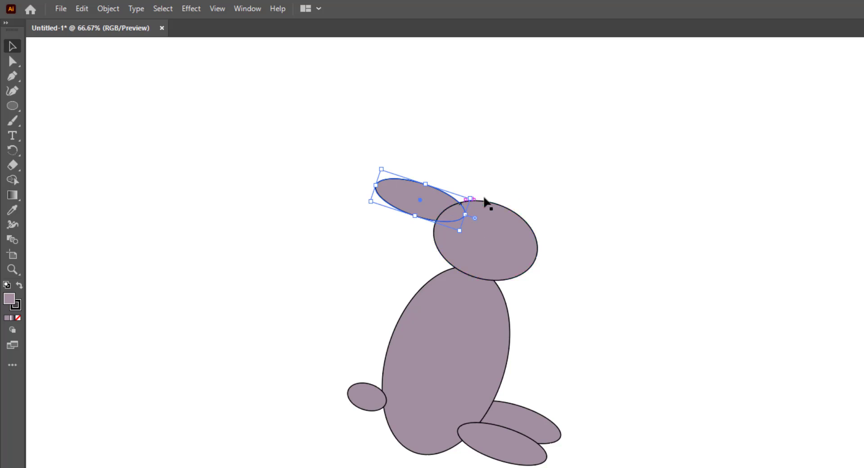
left_click_drag(275, 119, 285, 97)
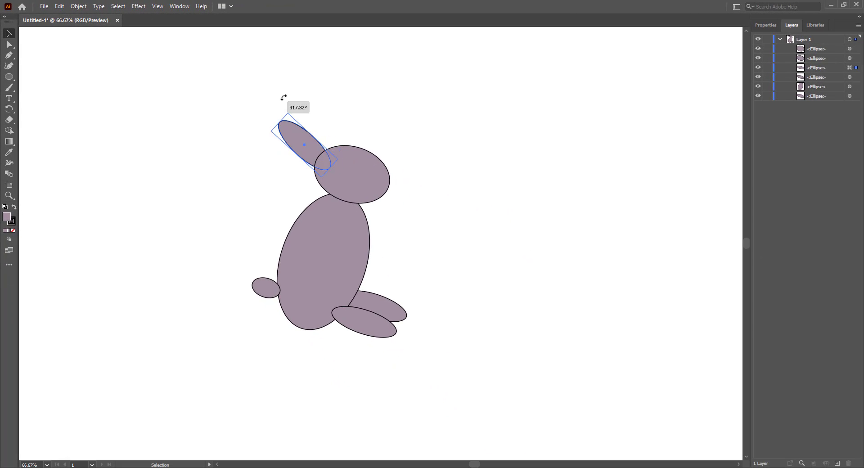
left_click_drag(316, 149, 317, 134)
Bring the ear to front, stretch it longer, and add an offset copy sent to back
key("ctrl")
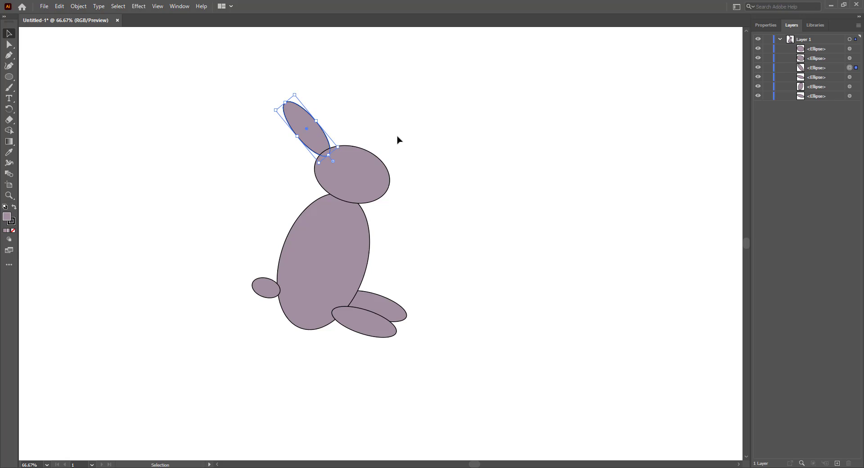
key("ctrl")
key("ctrl+shift+bracketright")
left_click_drag(318, 144, 316, 150)
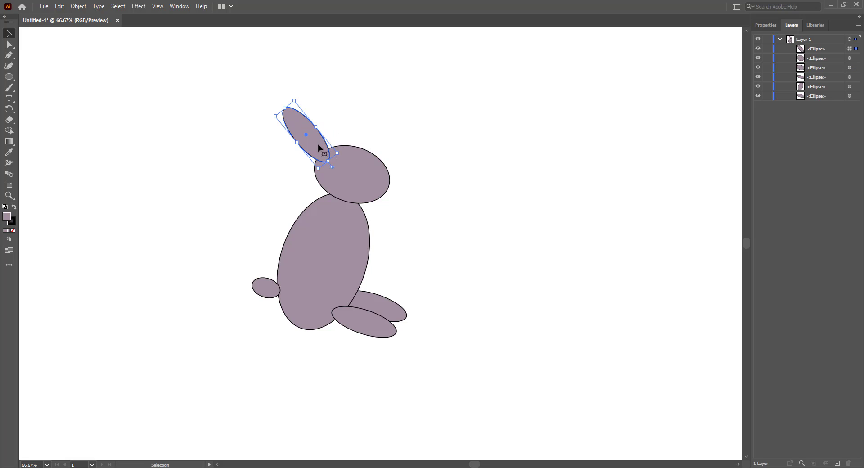
left_click_drag(295, 99, 290, 88)
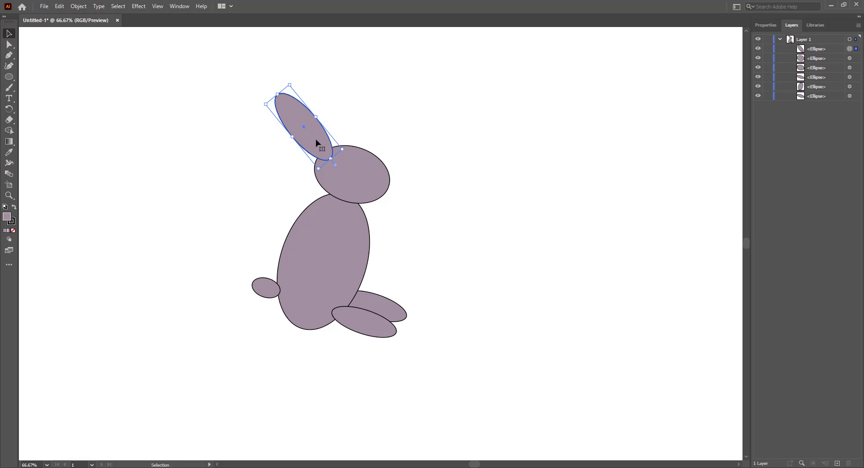
left_click(415, 105)
left_click_drag(315, 138, 326, 132)
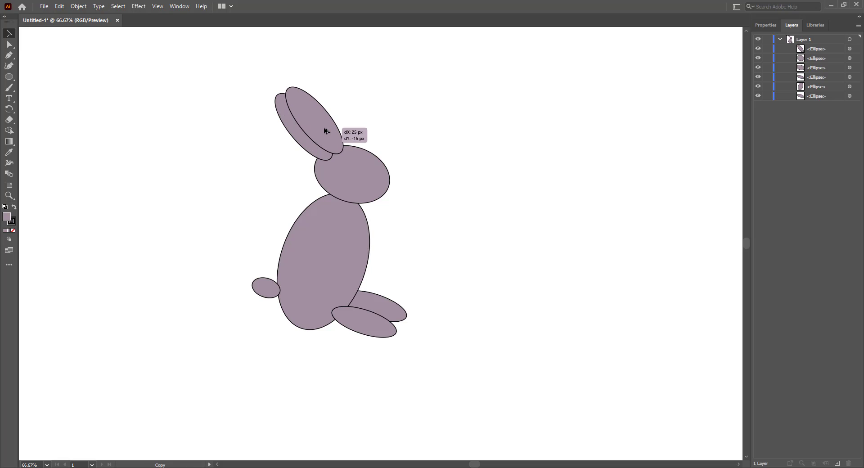
key("ctrl+shift+bracketleft")
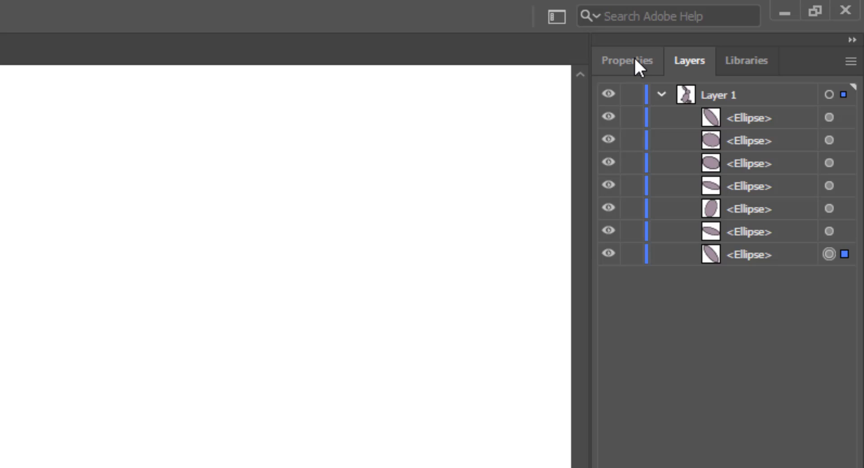
Give the back ear a medium dark mauve fill
left_click(639, 56)
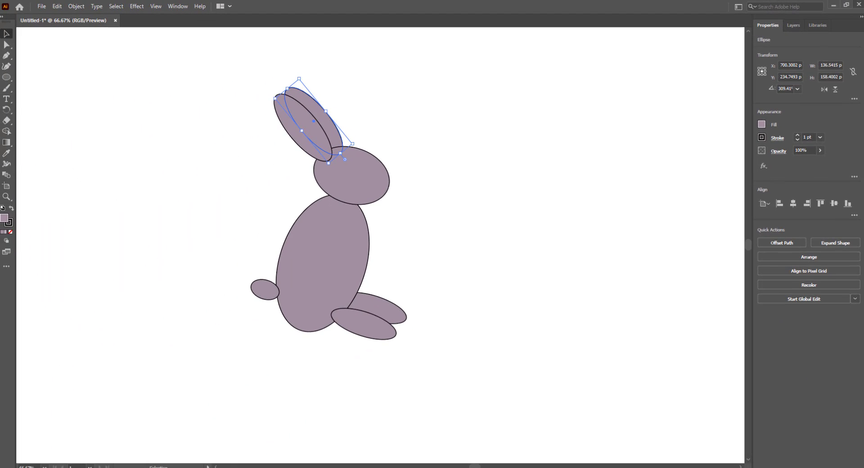
left_click(178, 6)
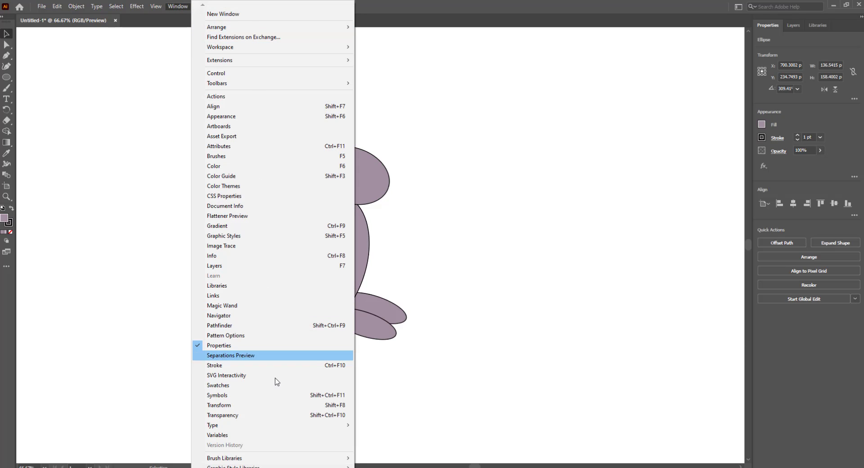
left_click(523, 5)
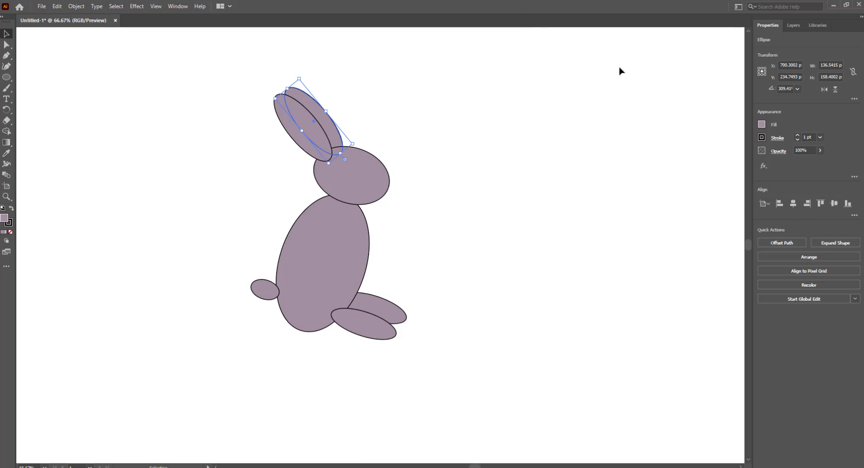
left_click(761, 124)
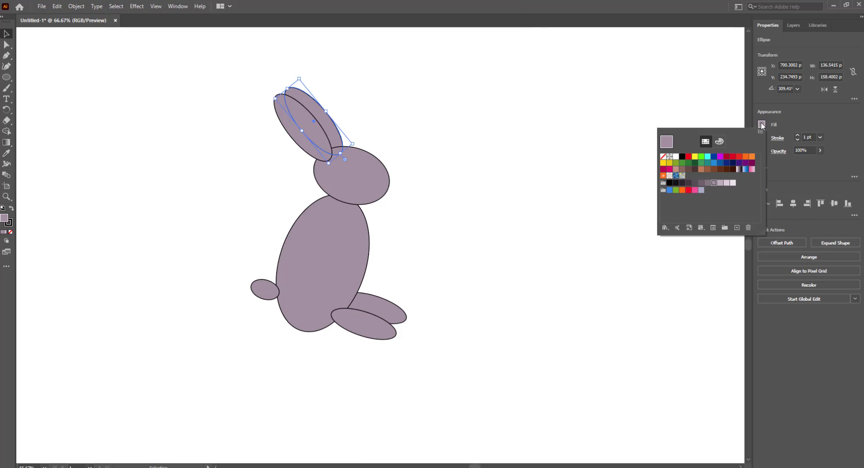
left_click(695, 183)
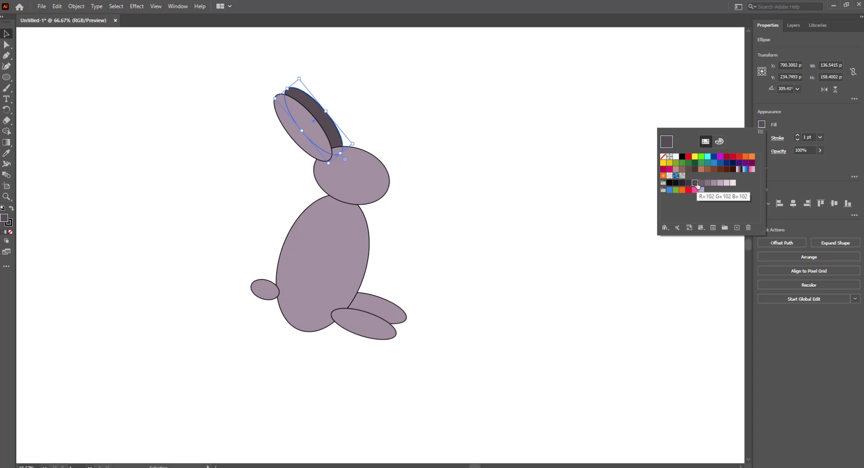
left_click(701, 183)
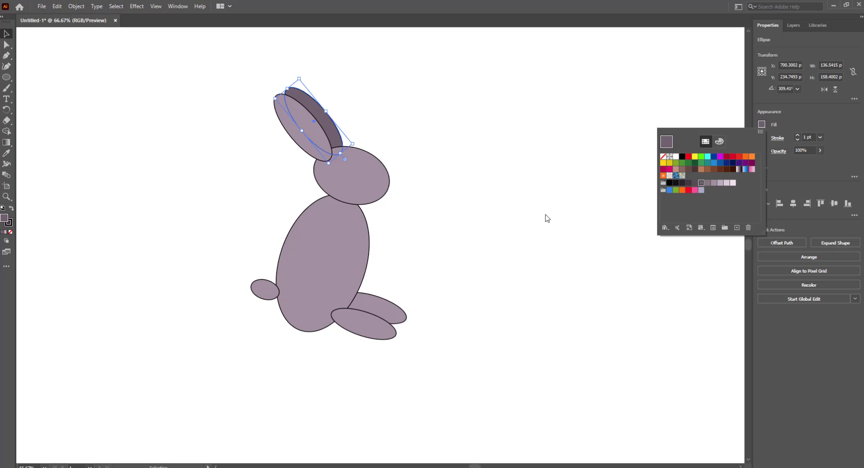
left_click(391, 314)
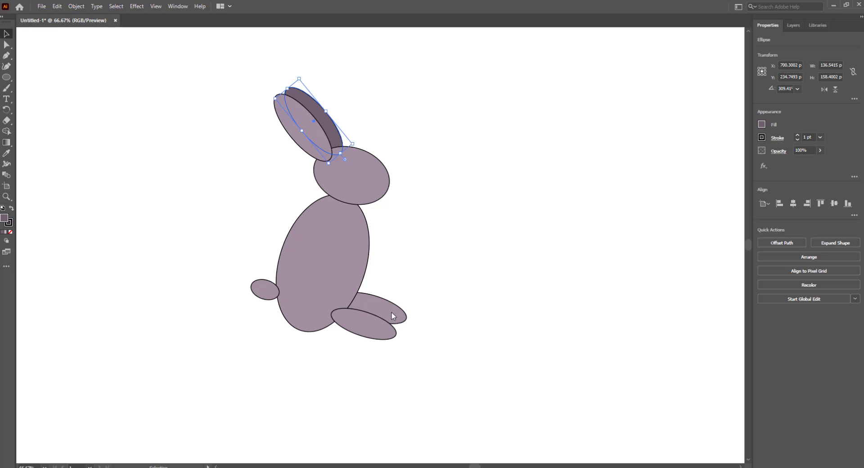
Apply the back ear's dark mauve to the back leg with the Eyedropper and nudge it left
left_click(392, 313)
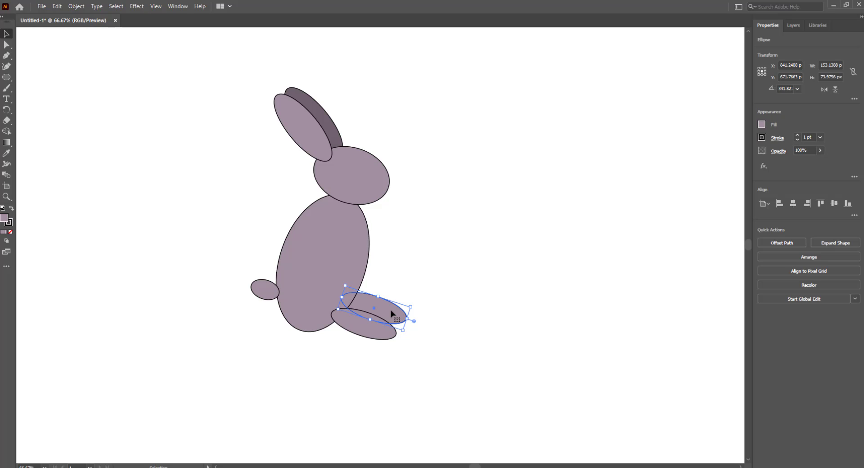
key("i")
left_click(331, 129)
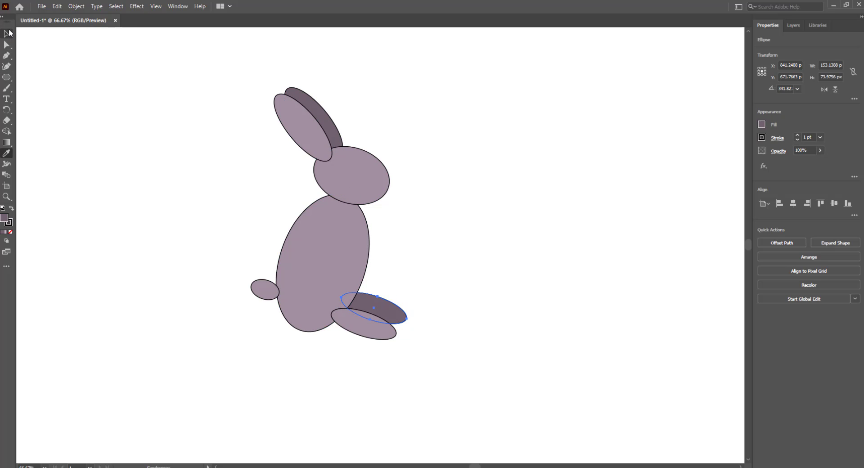
left_click(9, 33)
left_click(477, 351)
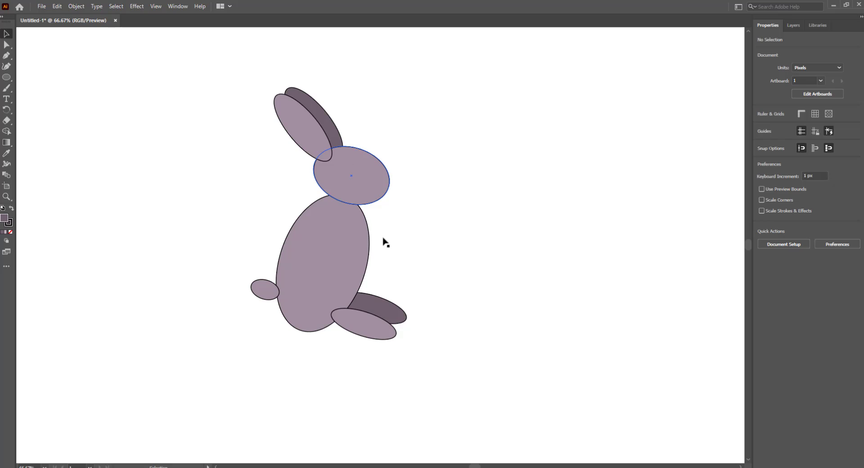
left_click_drag(391, 315, 387, 310)
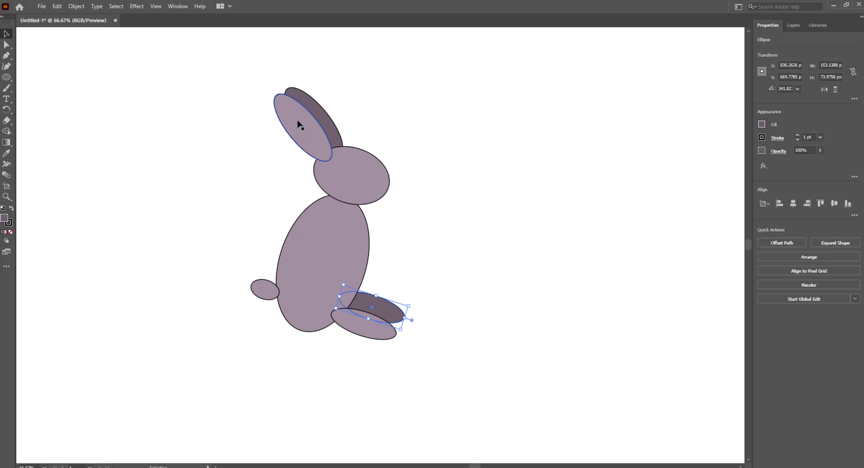
Fit the small inner ellipse inside the front ear and fill it light brown
left_click(314, 134)
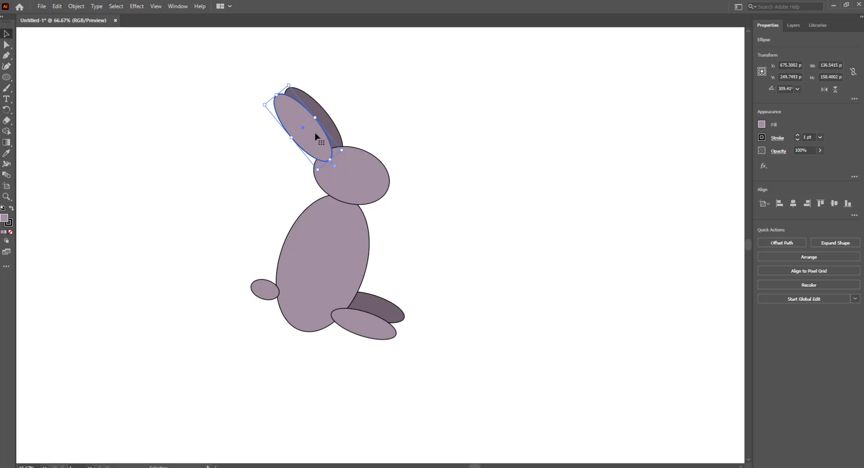
mouse_move(316, 136)
left_mouse_down()
mouse_move(286, 133)
mouse_move(317, 142)
left_mouse_up()
left_click_drag(301, 112, 304, 115)
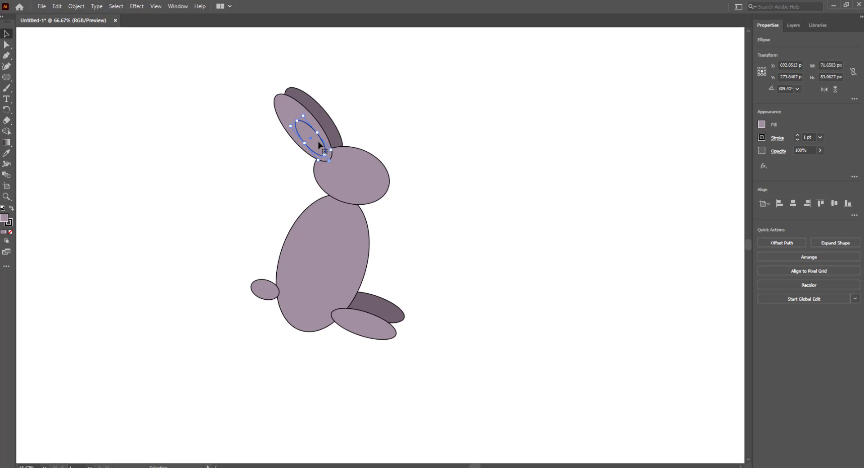
left_click(765, 125)
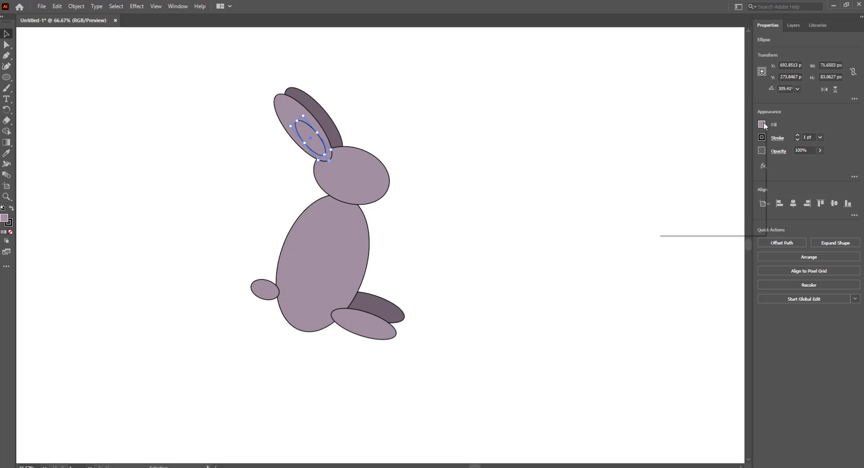
left_click(707, 169)
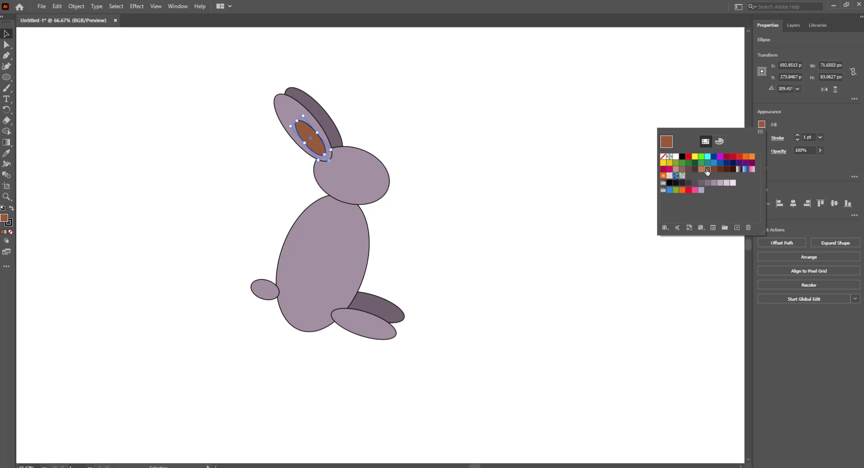
left_click(701, 170)
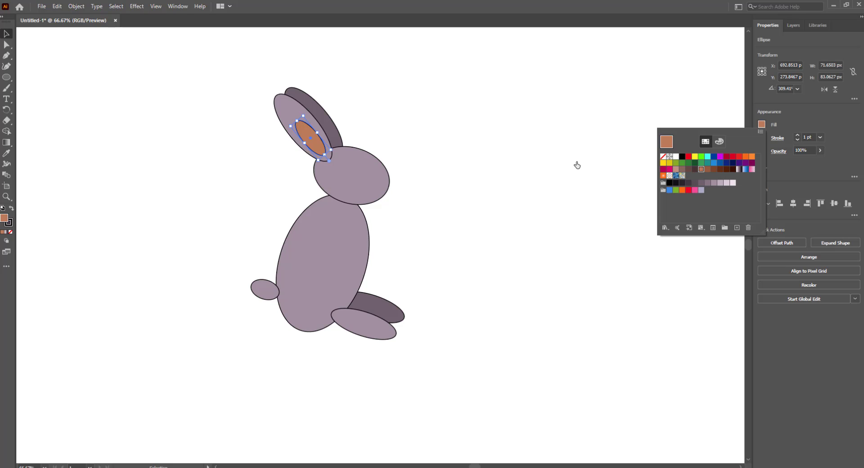
left_click(6, 38)
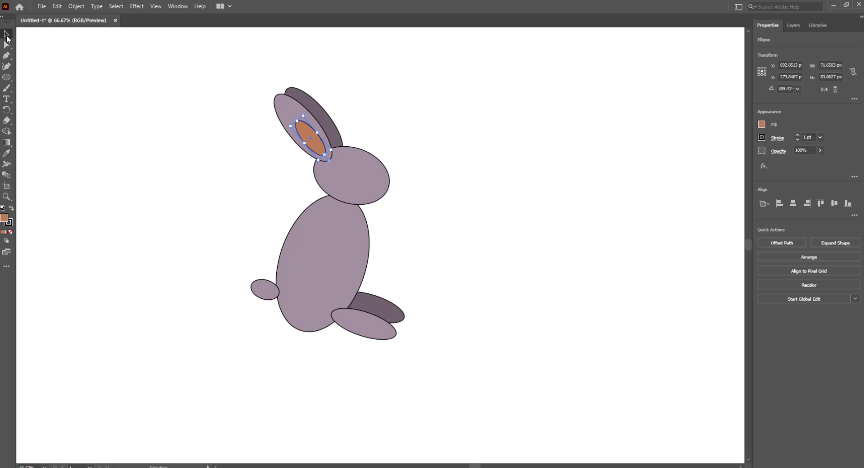
left_click(409, 152)
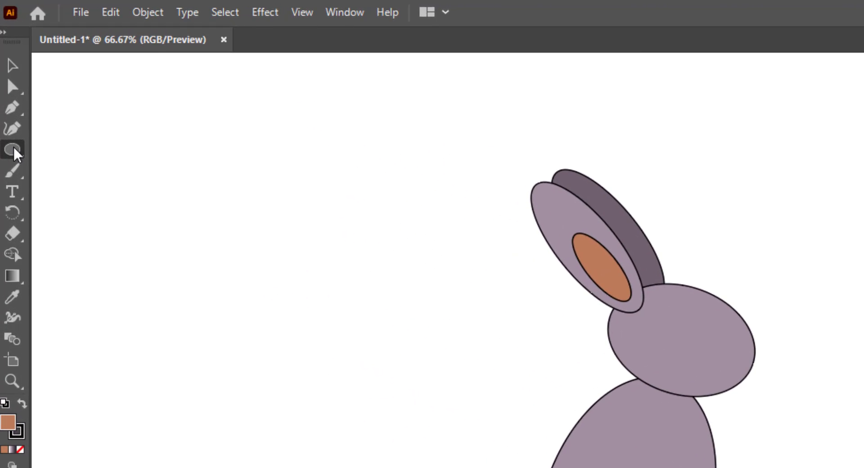
Draw a 44 x 44 px white-filled circle on the rabbit's head as the eye
left_click(14, 153)
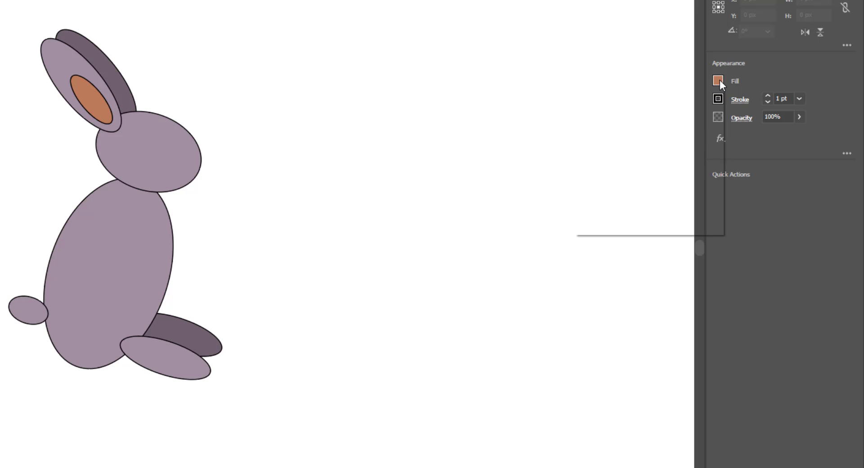
left_click(719, 80)
left_click(599, 125)
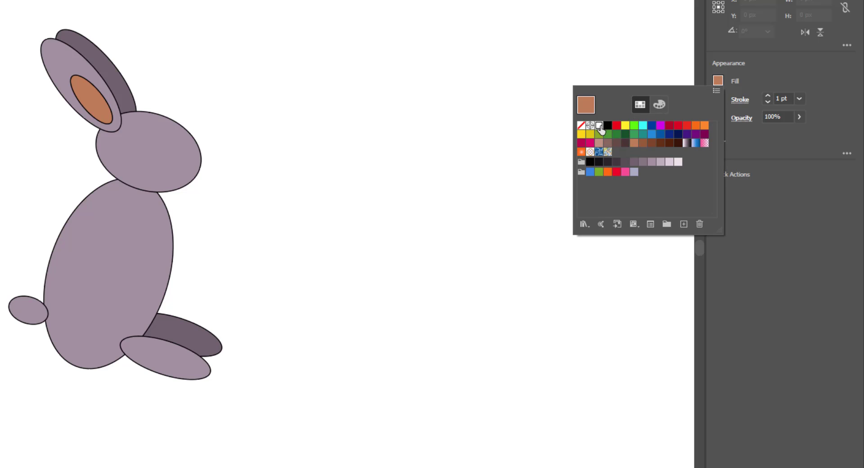
left_click(149, 131)
mouse_move(148, 152)
left_mouse_down()
mouse_move(148, 126)
mouse_move(171, 153)
left_mouse_up()
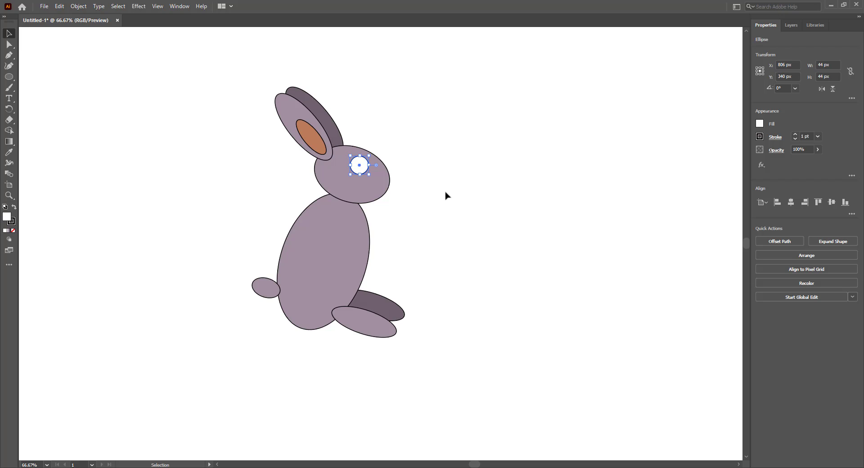
left_click(446, 195)
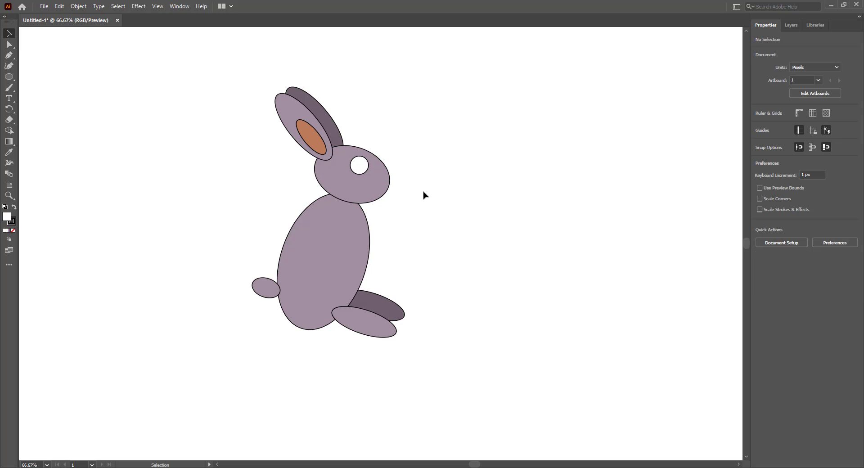
left_click(363, 168)
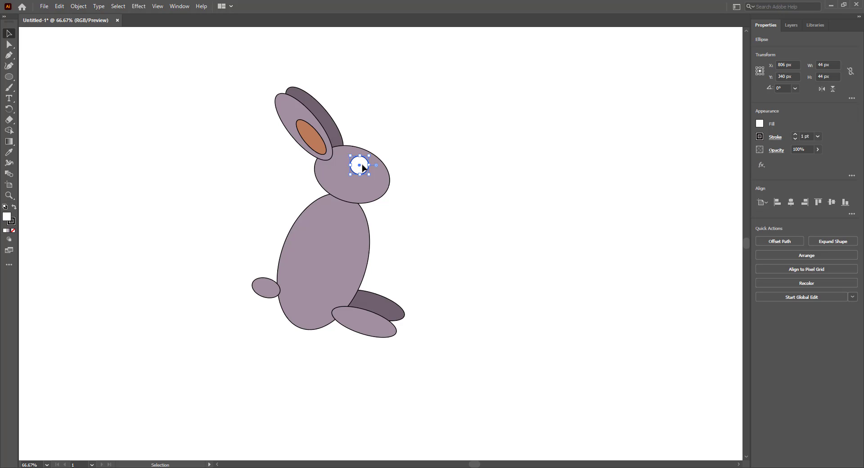
Fill the inner eye circle black and shrink it to a 27 px pupil
left_click_drag(366, 167, 371, 170)
left_click(760, 124)
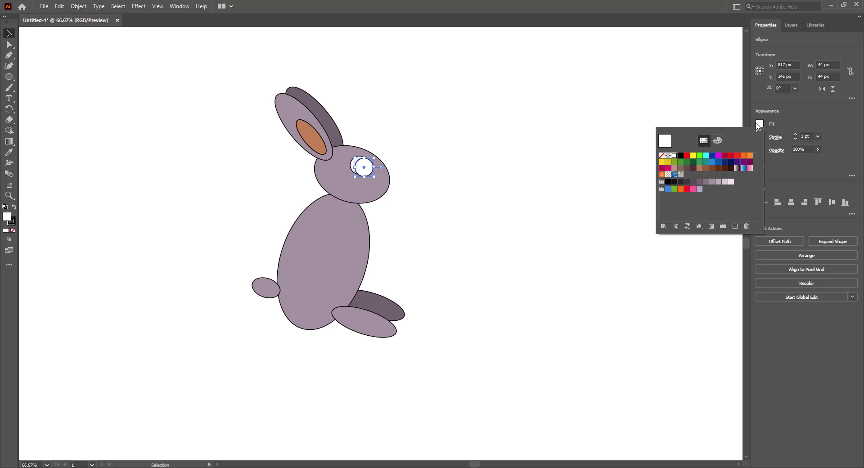
left_click(680, 156)
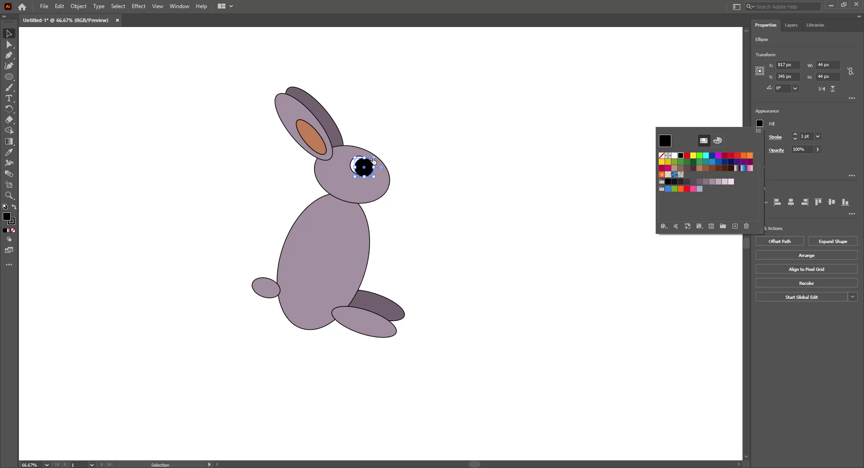
left_click(515, 129)
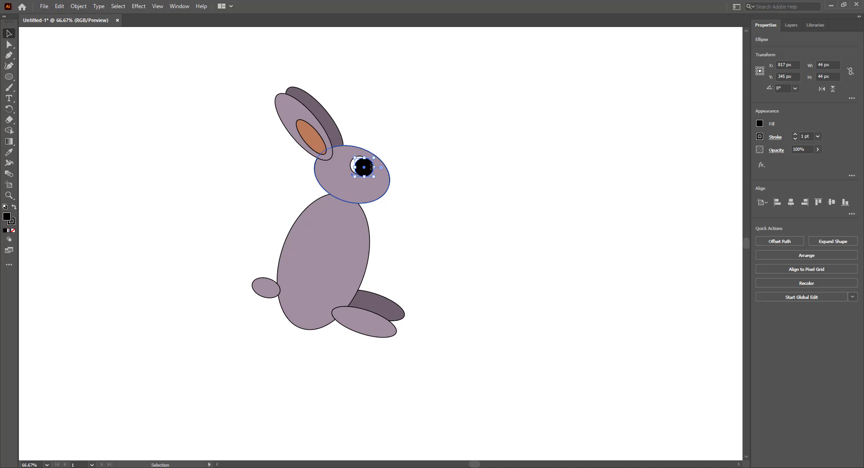
scroll(372, 185, "up", 4, "alt")
scroll(373, 185, "up", 1, "alt")
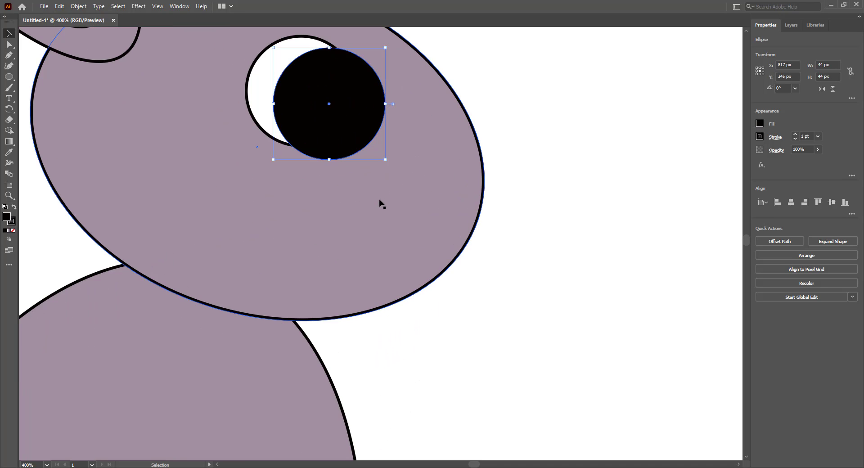
left_click_drag(380, 204, 417, 266)
left_click_drag(421, 114, 379, 155)
left_click_drag(371, 188, 383, 165)
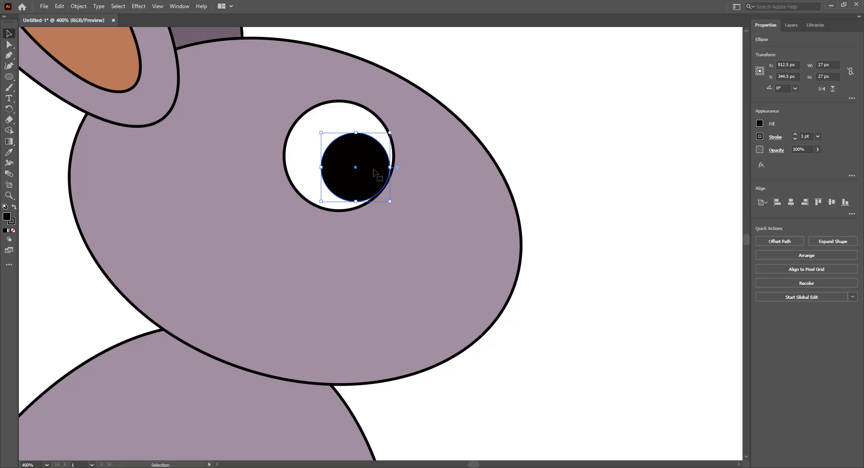
Copy the pupil to the snout tip as a 29 x 29 px black nose
left_click_drag(374, 169, 574, 242)
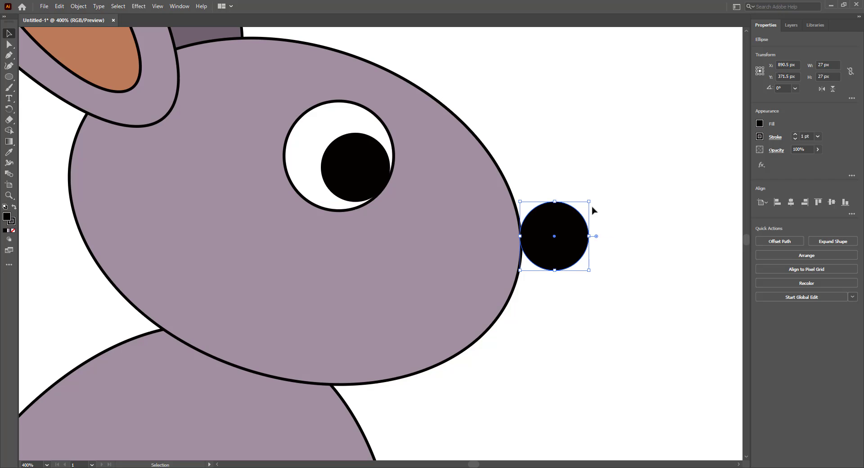
left_click_drag(589, 202, 594, 198)
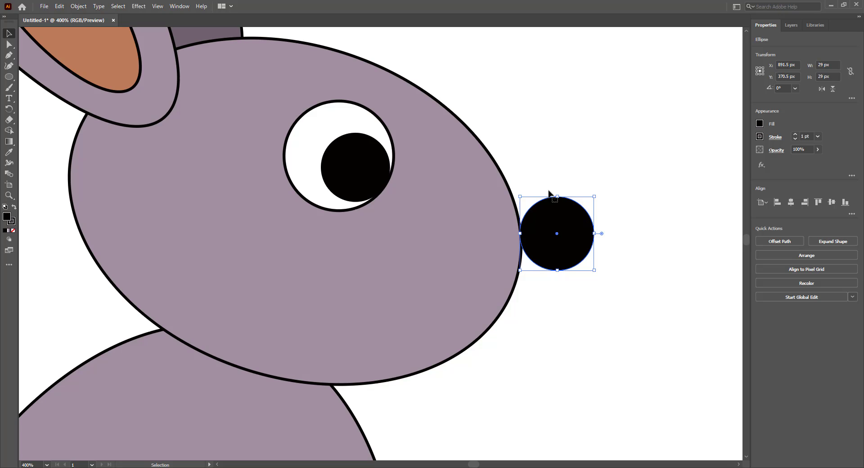
left_click(552, 131)
Paint a curved 3 pt black smiling mouth stroke beneath the eye with the Paintbrush
key("ctrl+0")
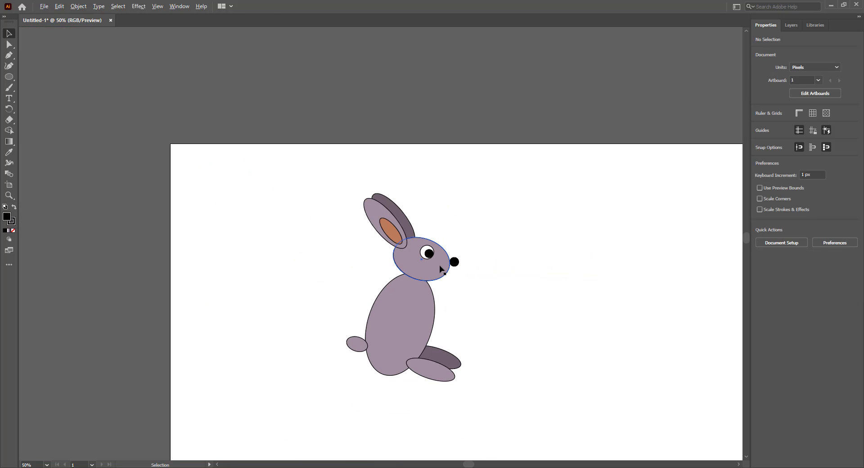
key("ctrl+1")
left_click_drag(410, 323, 427, 275)
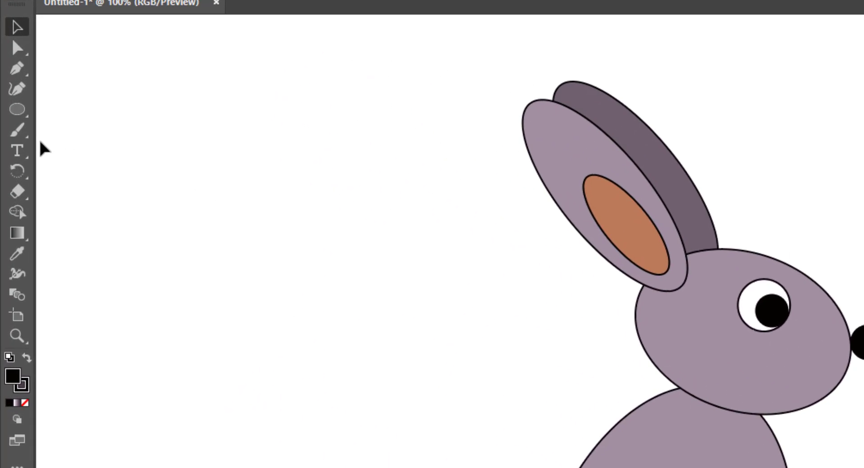
left_click(8, 88)
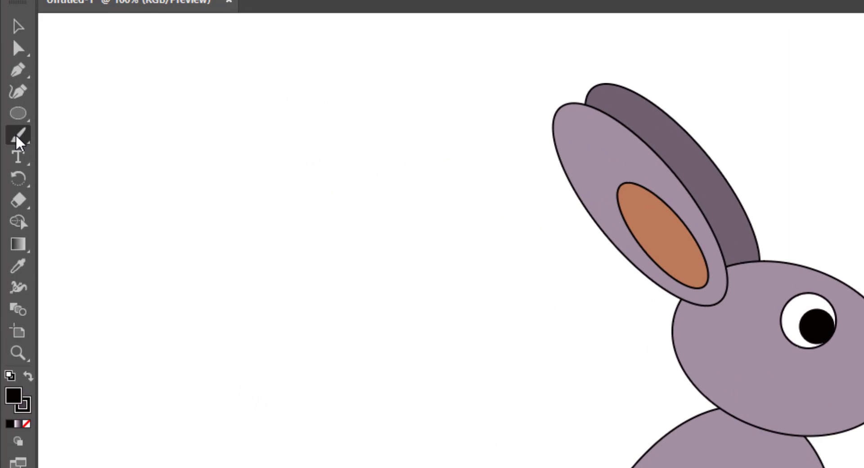
left_click_drag(18, 142, 134, 136)
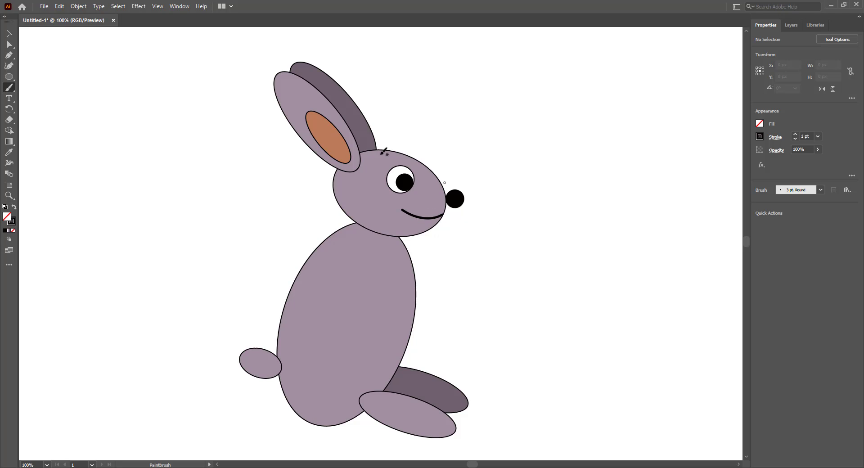
left_click(9, 34)
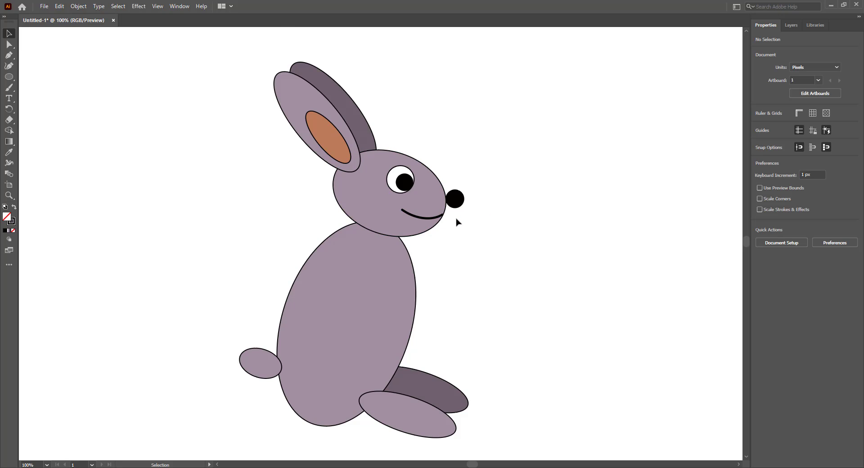
Copy the front and back foot ellipses up to the chest and rotate them into horizontal arms
scroll(456, 219, "up", 5)
scroll(457, 220, "up", 1)
scroll(450, 219, "down", 2)
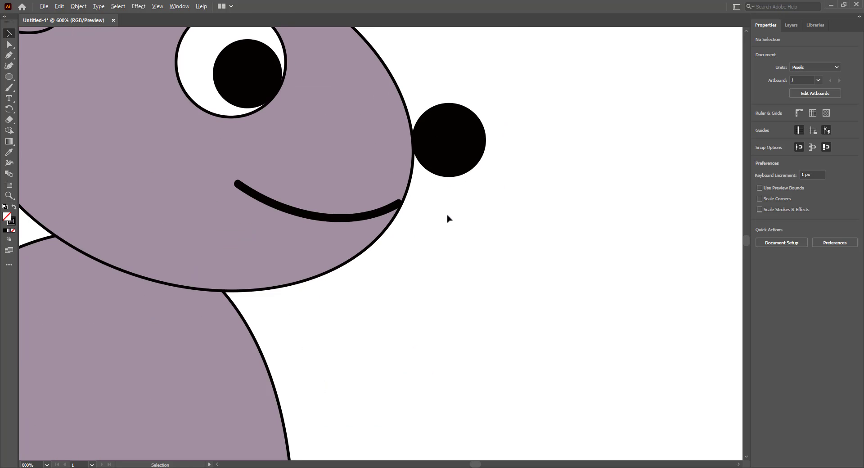
scroll(454, 211, "down", 5)
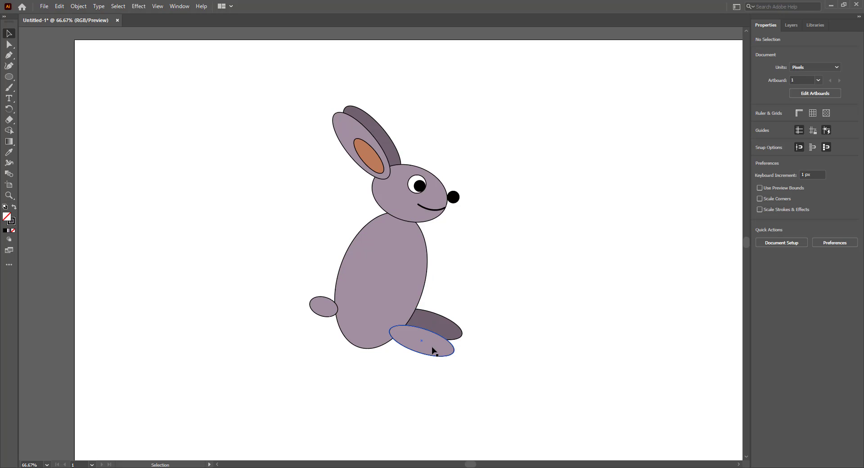
left_click_drag(433, 350, 460, 277)
mouse_move(448, 329)
left_mouse_down()
mouse_move(472, 265)
mouse_move(493, 260)
left_mouse_up()
left_click(468, 283)
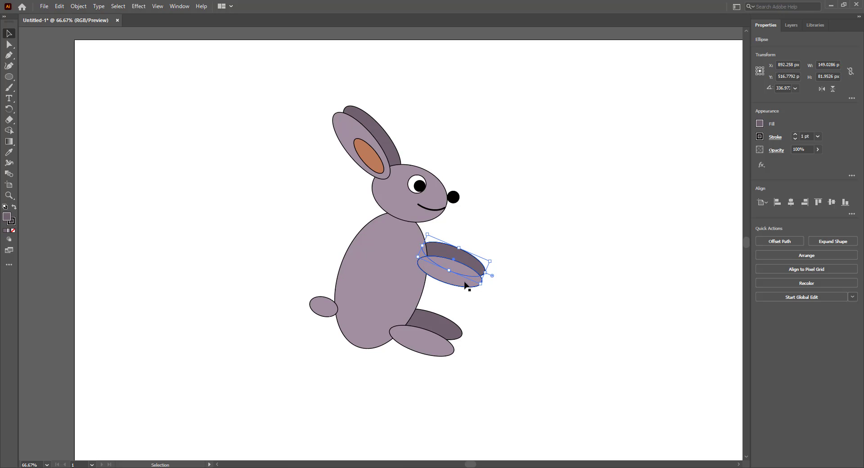
mouse_move(483, 290)
left_mouse_down()
mouse_move(487, 279)
mouse_move(460, 270)
left_mouse_up()
left_click(544, 247)
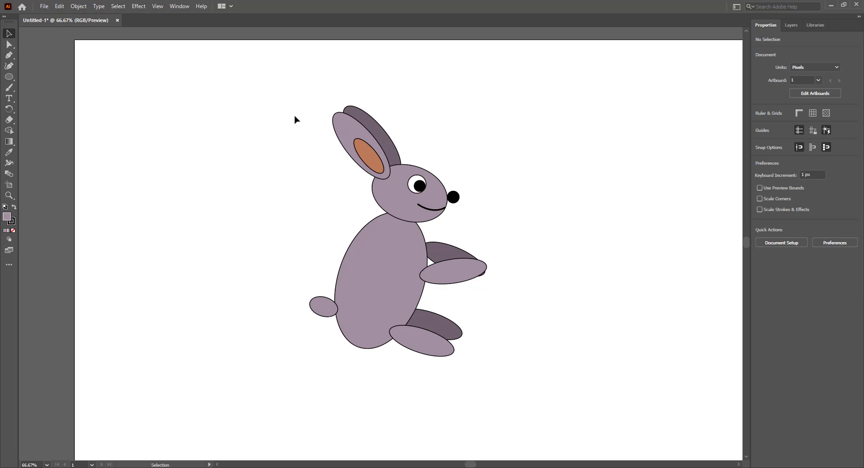
key("ctrl+minus")
key("ctrl+minus")
key("ctrl+plus")
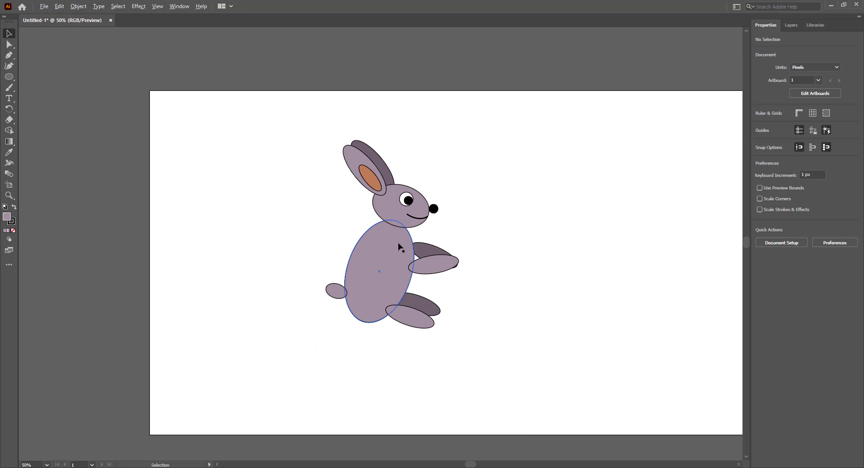
left_click_drag(512, 242, 464, 234)
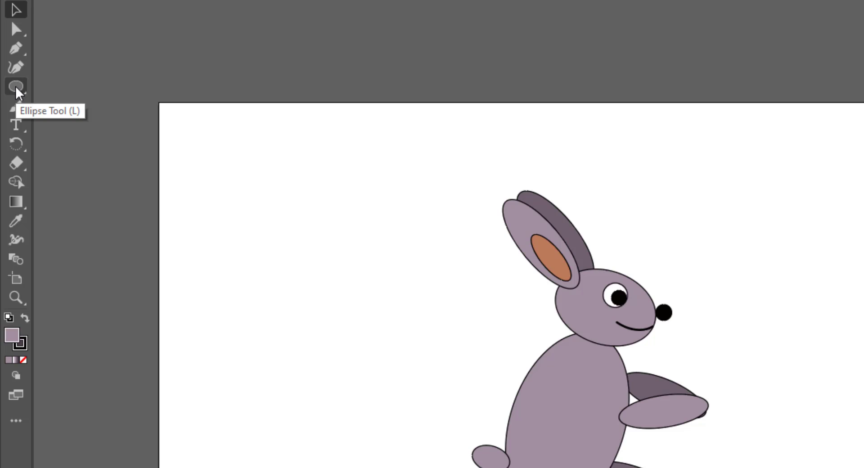
left_click(16, 87)
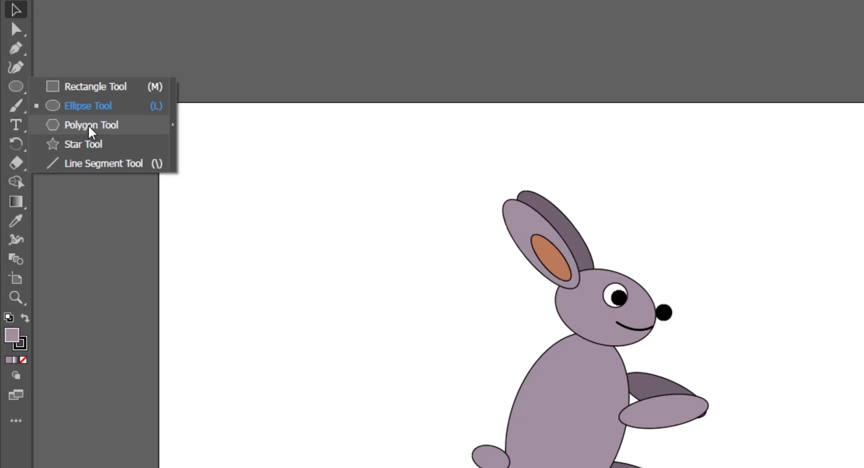
left_click(92, 130)
mouse_move(472, 161)
left_mouse_down()
mouse_move(528, 230)
mouse_move(489, 208)
left_mouse_up()
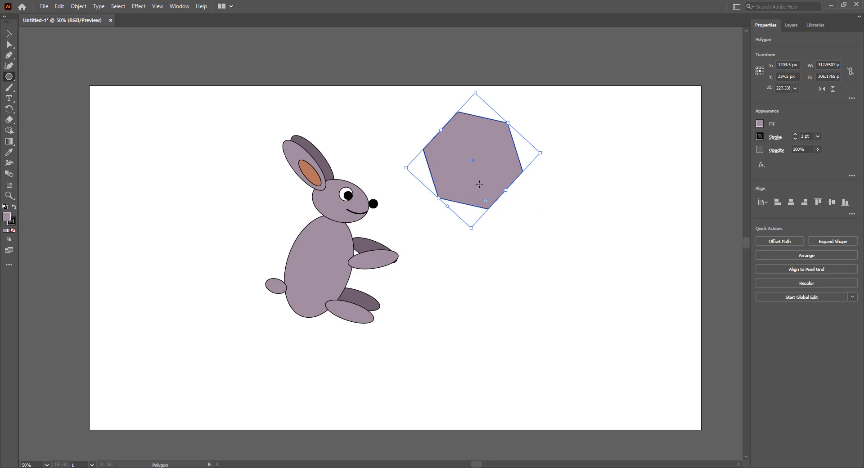
key("Delete")
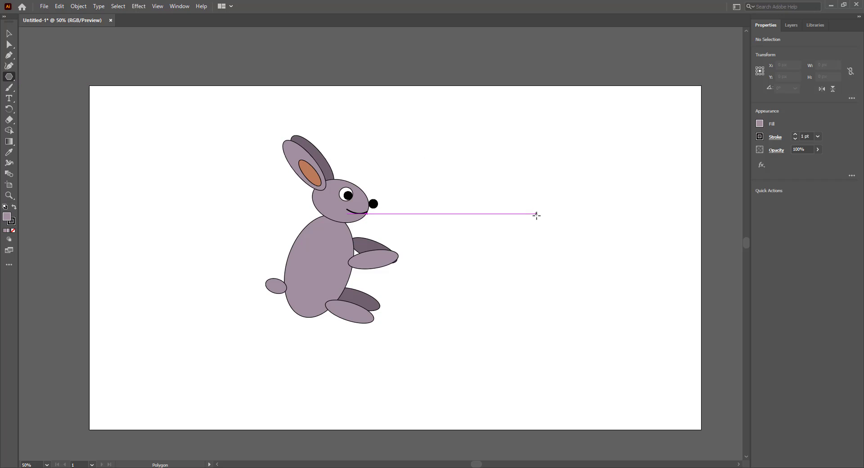
left_click(473, 195)
type("3")
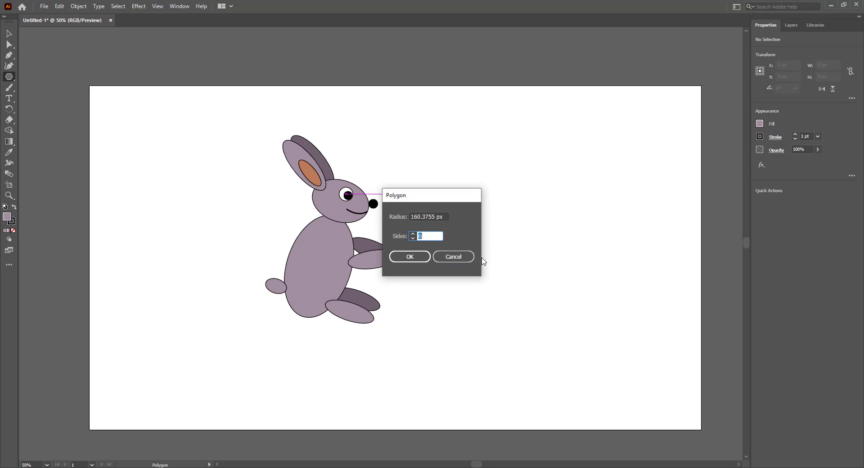
left_click(408, 256)
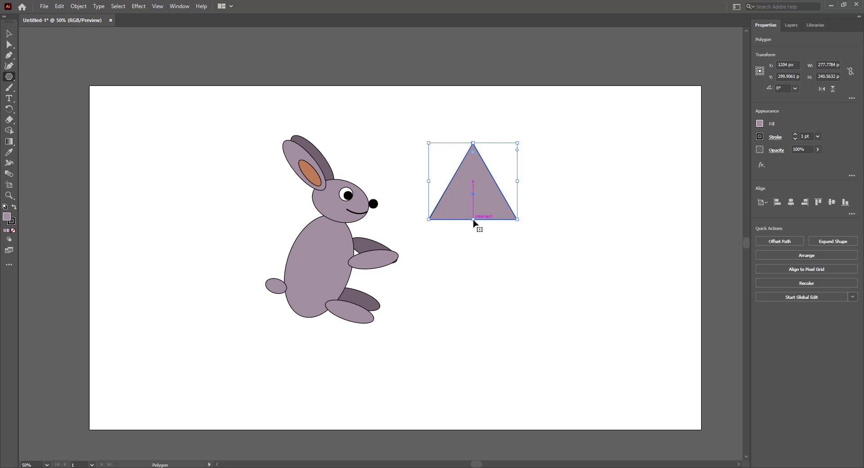
left_click_drag(474, 220, 490, 292)
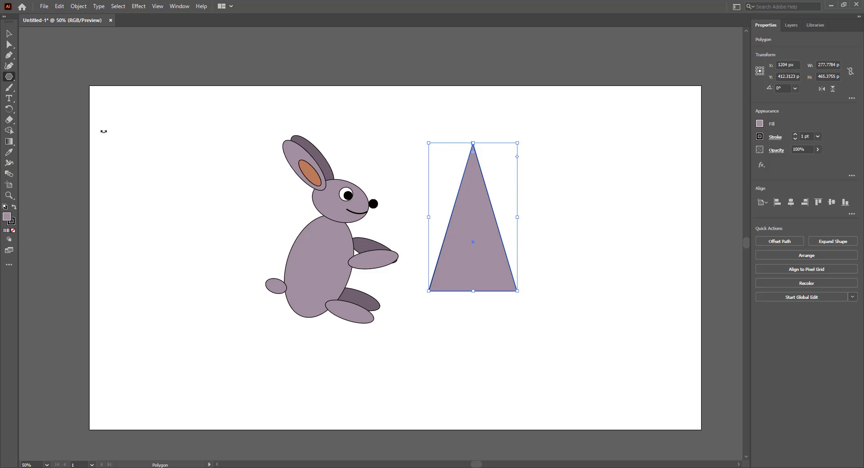
left_click(12, 78)
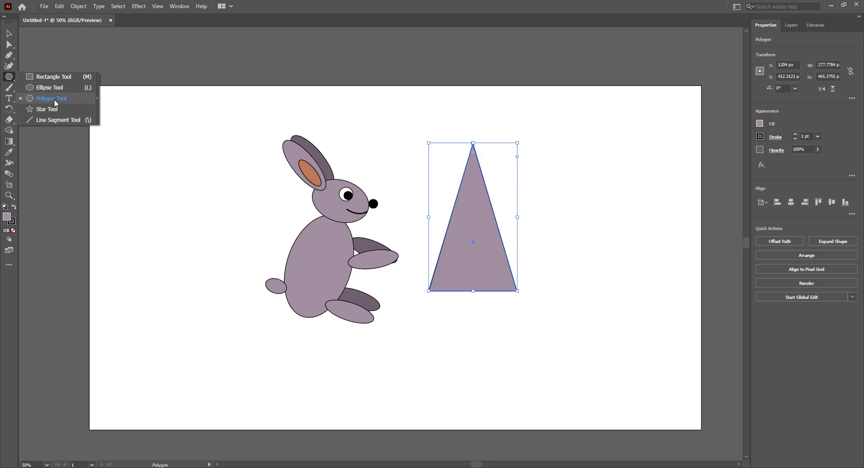
left_click(11, 36)
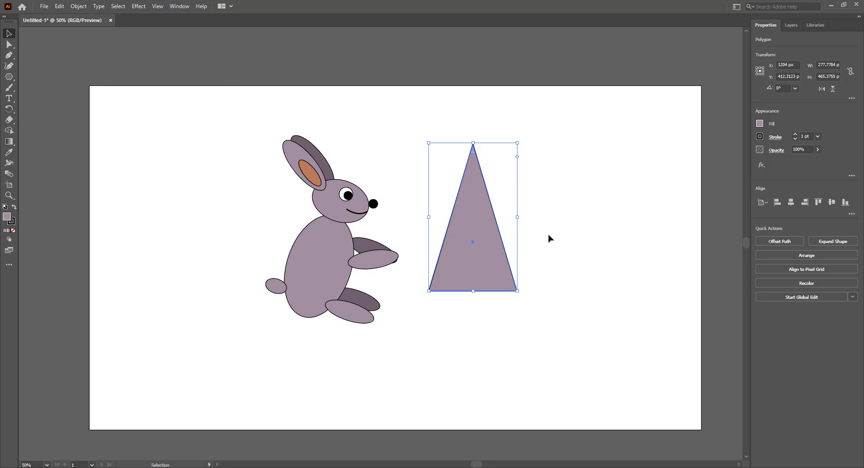
left_click(585, 254)
left_click(493, 249)
key("Delete")
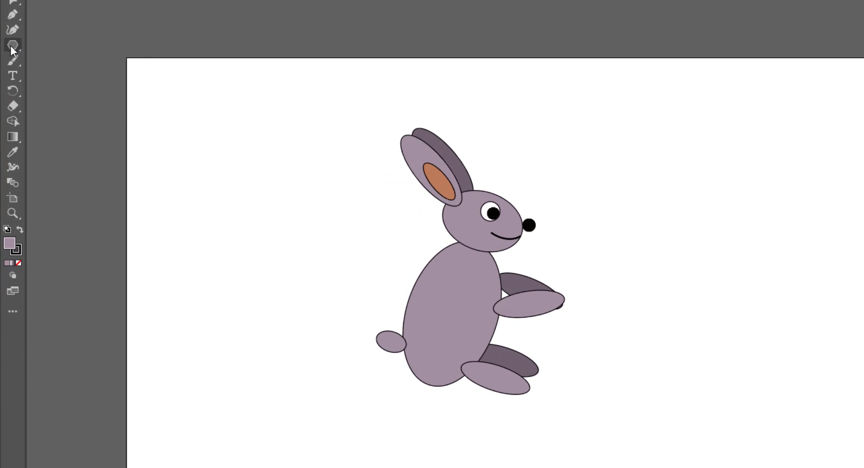
Make a 3-point star triangle, stretch it tall, tilt it slightly and place it at the paw
left_click_drag(11, 48, 63, 89)
left_click(470, 213)
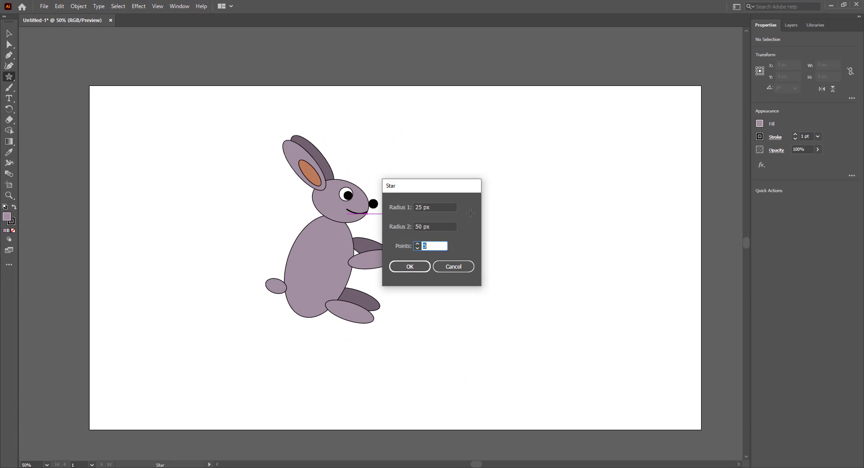
left_click(410, 266)
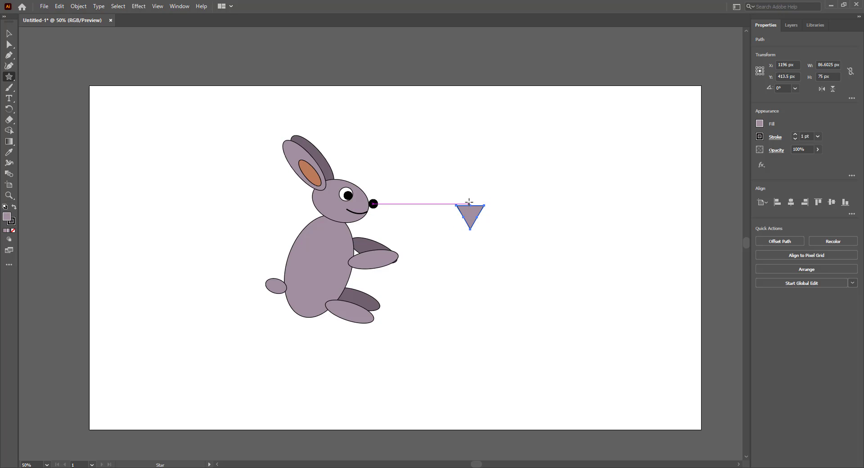
left_click(9, 33)
left_click_drag(470, 205, 475, 133)
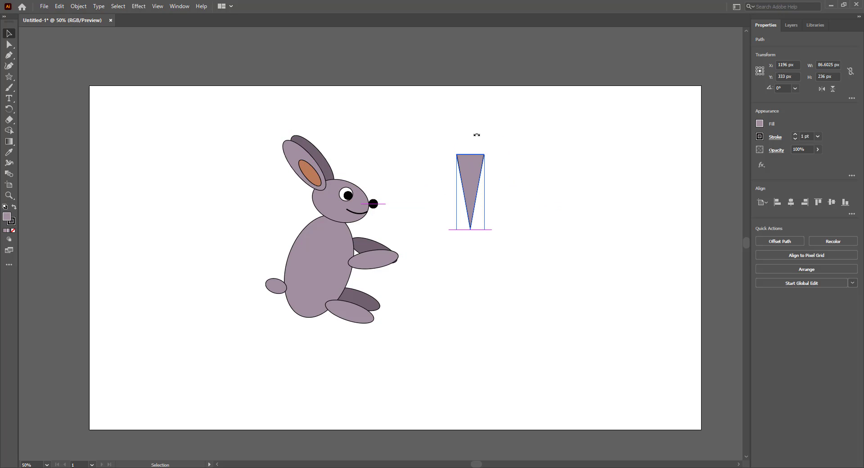
left_click_drag(477, 135, 489, 138)
mouse_move(478, 182)
left_mouse_down()
mouse_move(398, 216)
mouse_move(399, 225)
mouse_move(422, 217)
mouse_move(393, 238)
left_mouse_up()
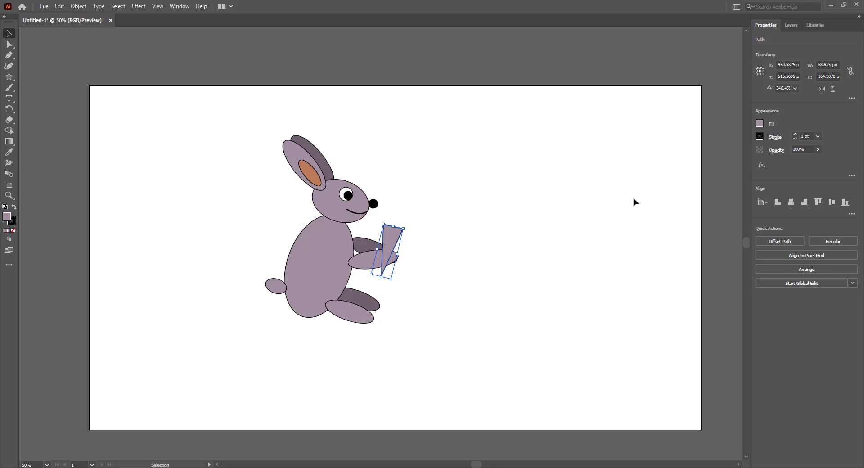
Fill the triangle orange so it reads as a carrot
left_click(759, 125)
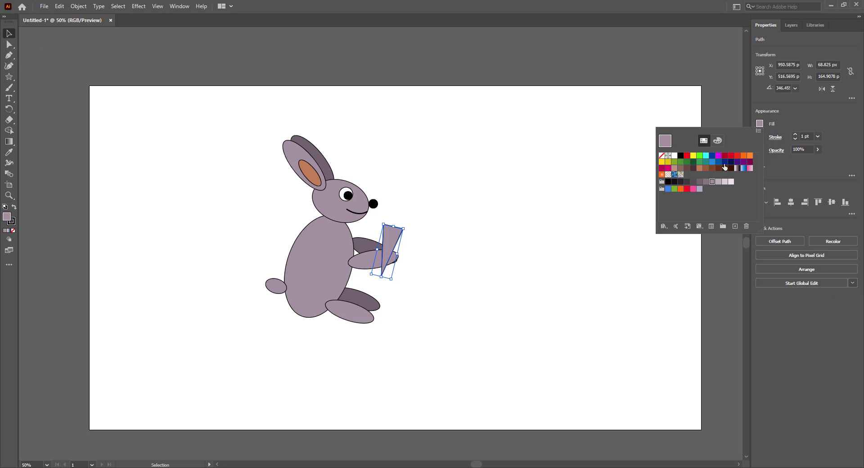
left_click(749, 156)
left_click(8, 33)
left_click(450, 283)
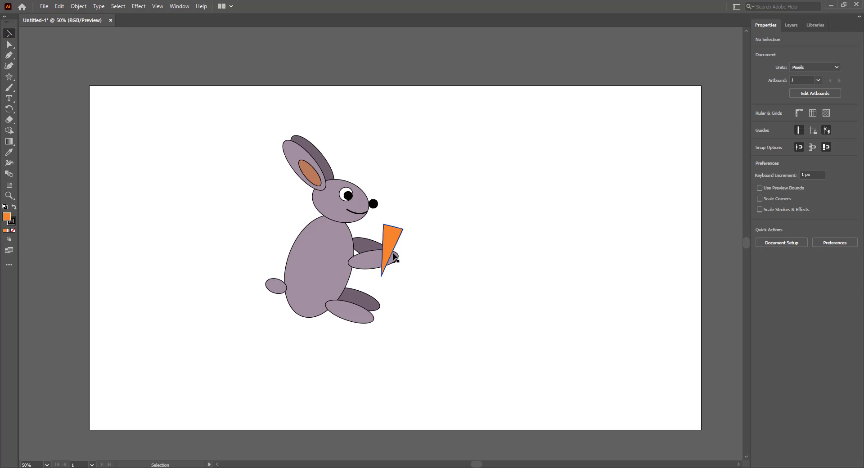
Bring the front arm ellipse in front of the carrot using Ctrl+]
left_click(364, 266)
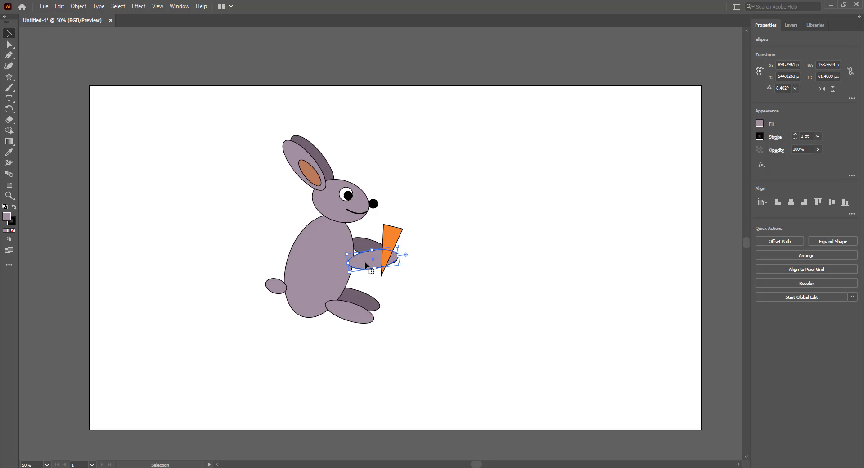
key("ctrl")
key("ctrl+bracketleft")
key("ctrl+bracketright")
left_click(557, 167)
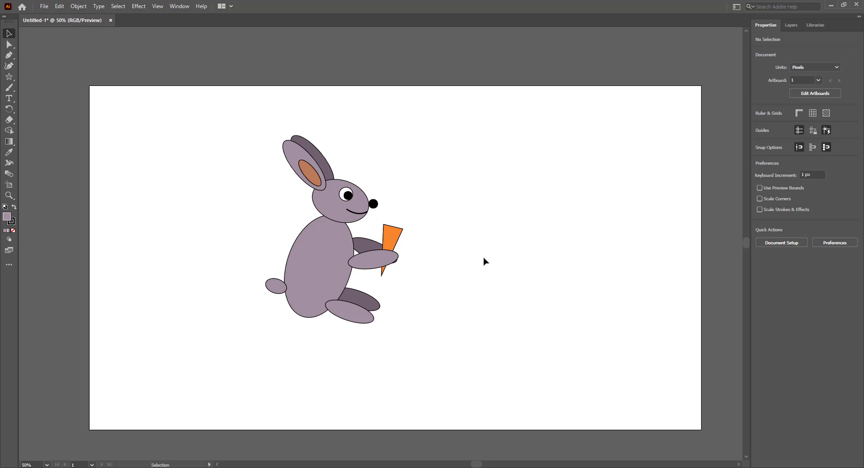
Duplicate the carrot triangle, fill the copy green and move it onto the carrot top
left_click(389, 237)
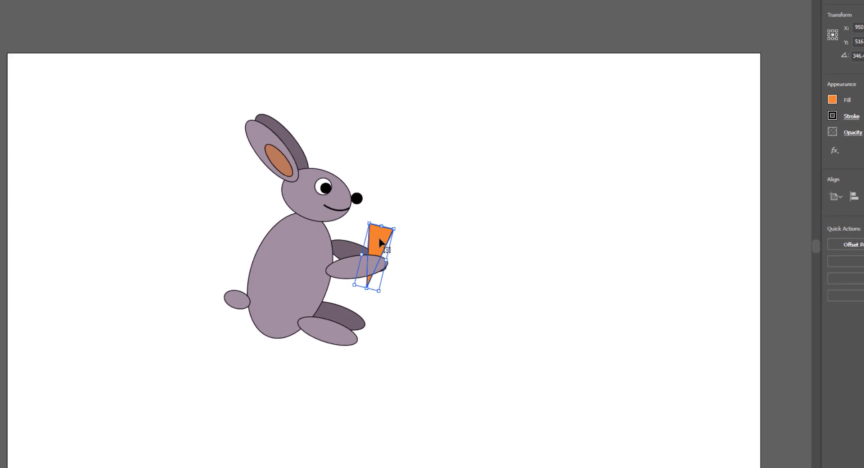
left_click_drag(390, 236, 458, 221)
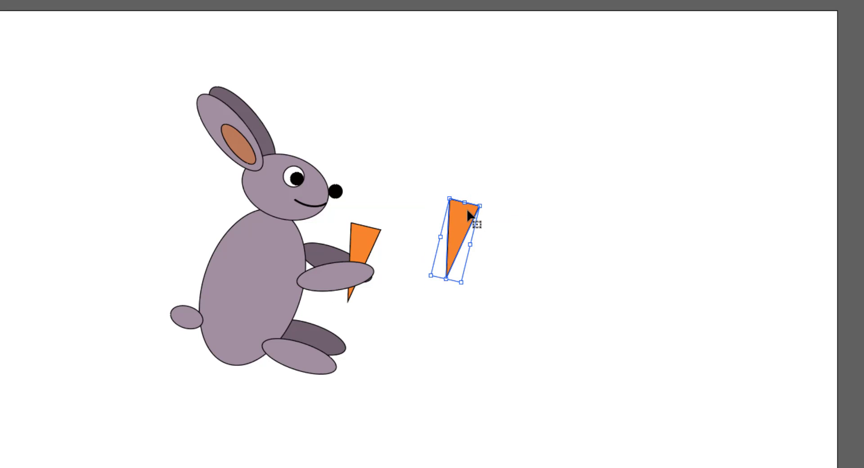
mouse_move(466, 227)
left_mouse_down()
mouse_move(408, 214)
mouse_move(466, 204)
mouse_move(439, 220)
left_mouse_up()
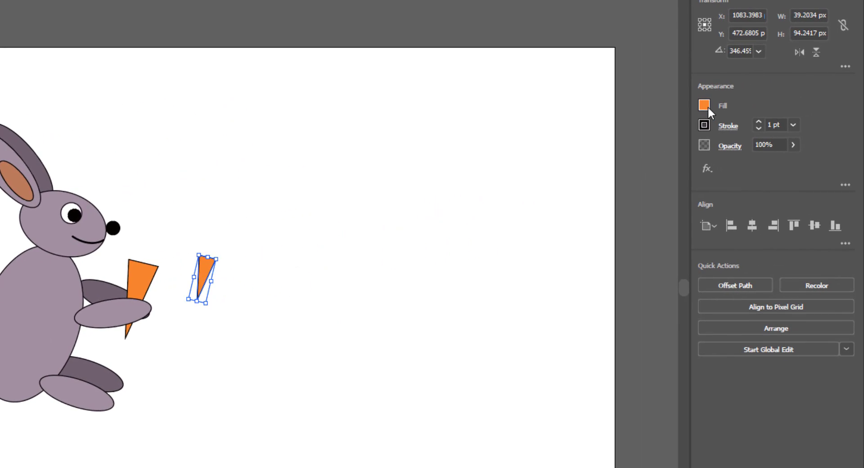
left_click(704, 105)
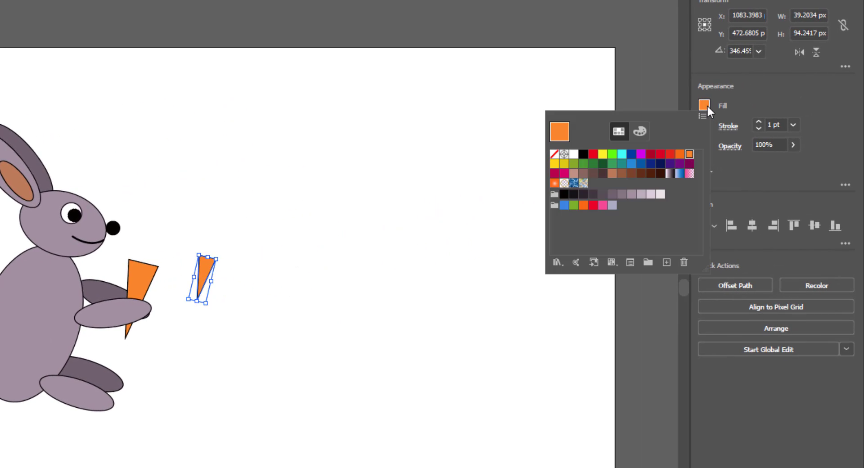
left_click(631, 155)
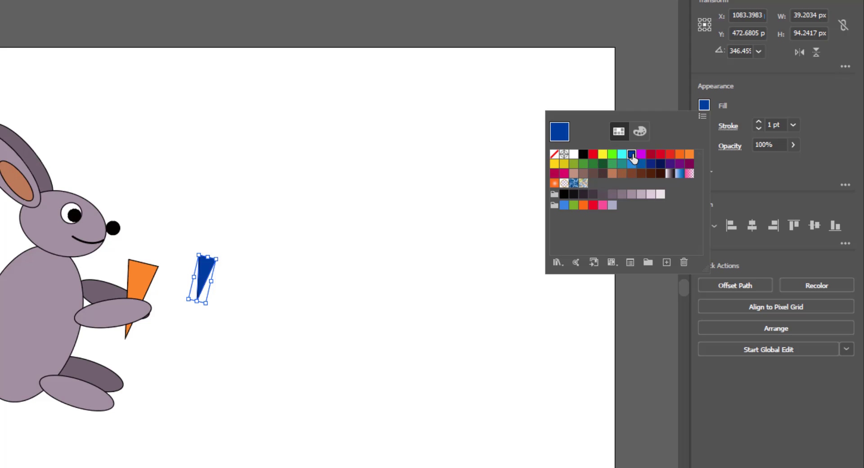
left_click(612, 155)
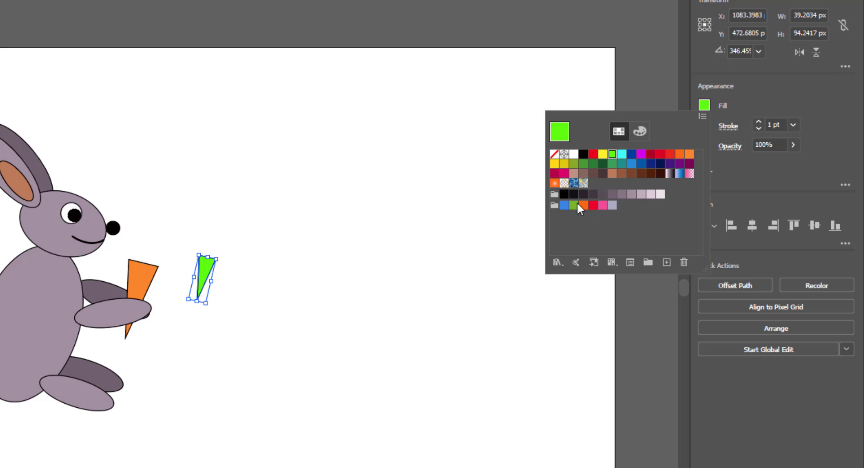
left_click(352, 275)
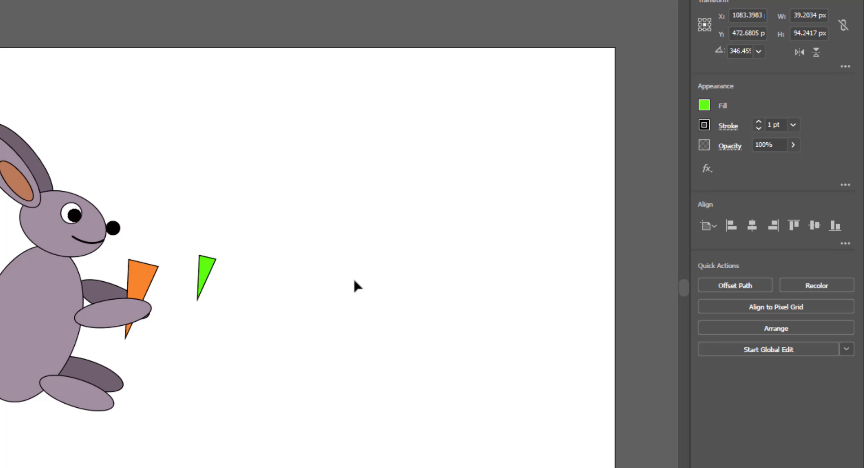
mouse_move(212, 268)
left_mouse_down()
mouse_move(106, 253)
mouse_move(127, 231)
mouse_move(140, 242)
mouse_move(138, 256)
left_mouse_up()
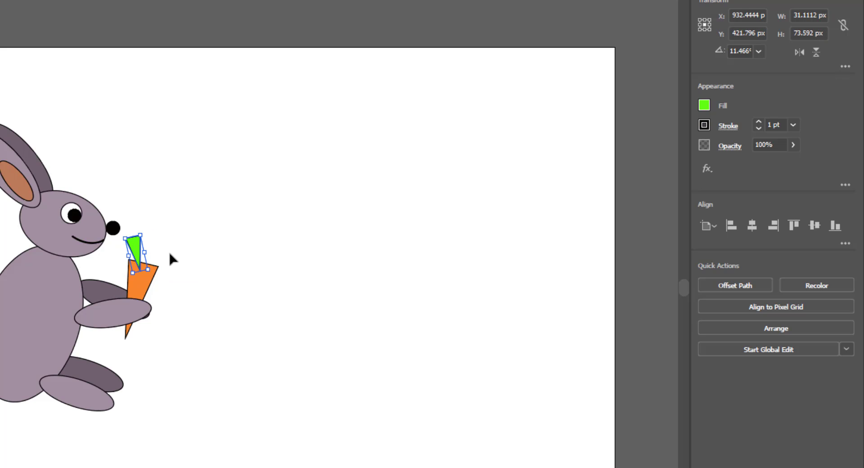
Add two more green leaf copies and rotate them into a fan over the carrot
scroll(142, 263, "up", 3)
scroll(143, 266, "up", 1)
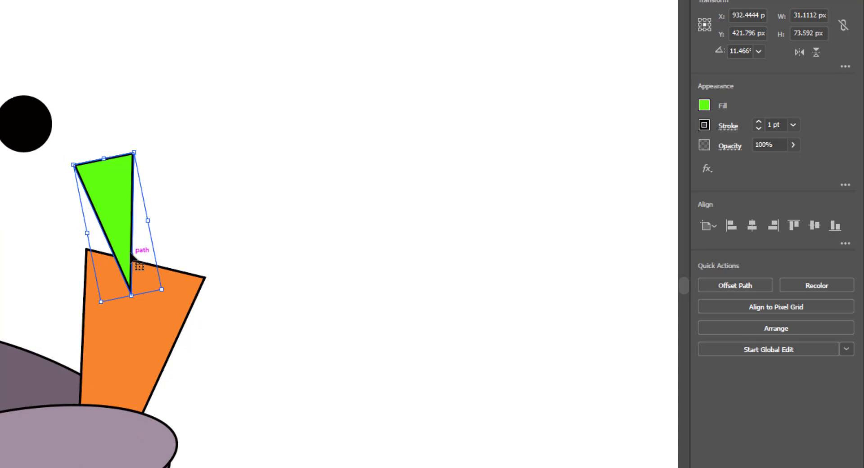
left_click_drag(120, 247, 142, 194)
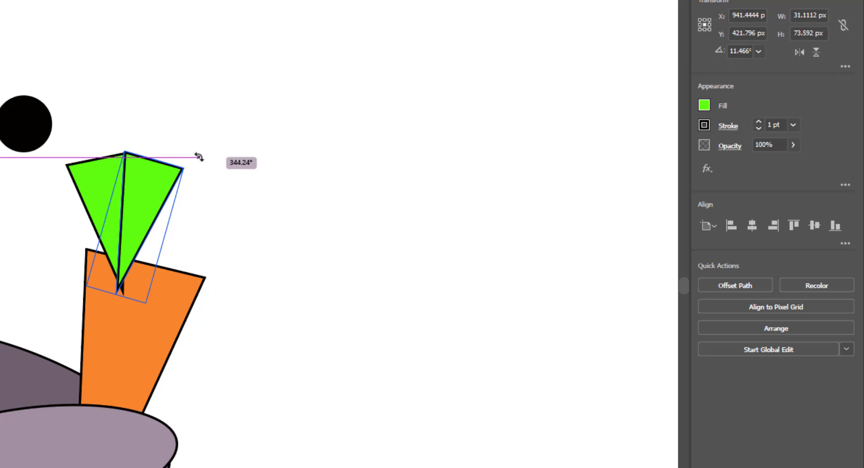
mouse_move(157, 146)
left_mouse_down()
mouse_move(173, 201)
mouse_move(160, 212)
mouse_move(199, 213)
left_mouse_up()
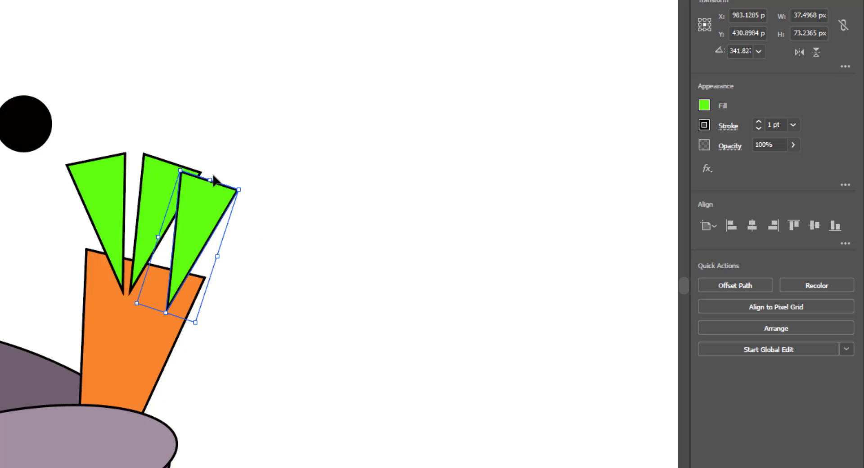
left_click_drag(216, 175, 245, 188)
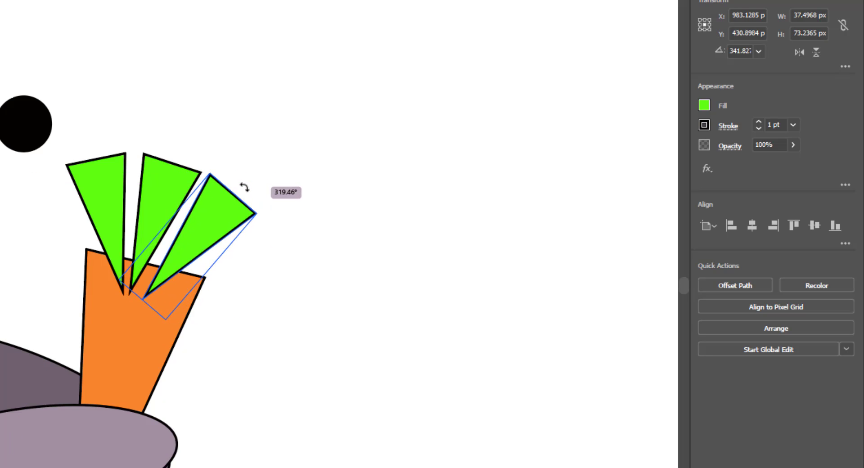
left_click_drag(217, 215, 209, 216)
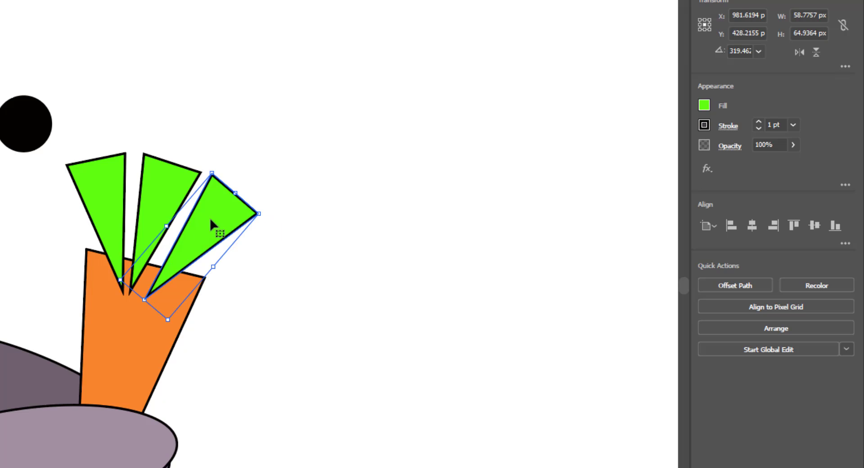
left_click(339, 233)
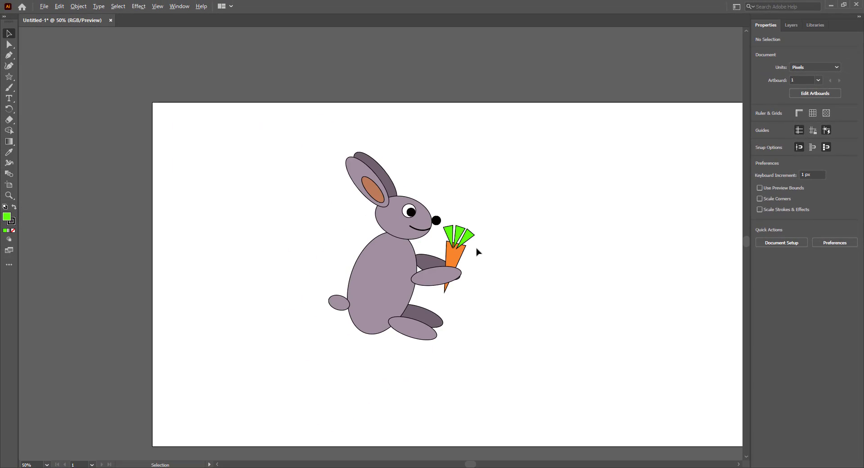
Enlarge the whole rabbit and reposition it slightly higher on the artboard
left_click_drag(298, 147, 527, 382)
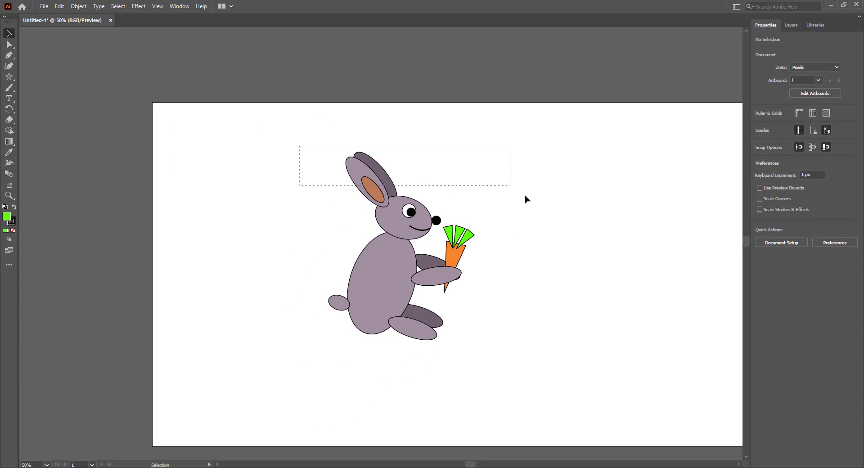
left_click_drag(375, 267, 349, 280)
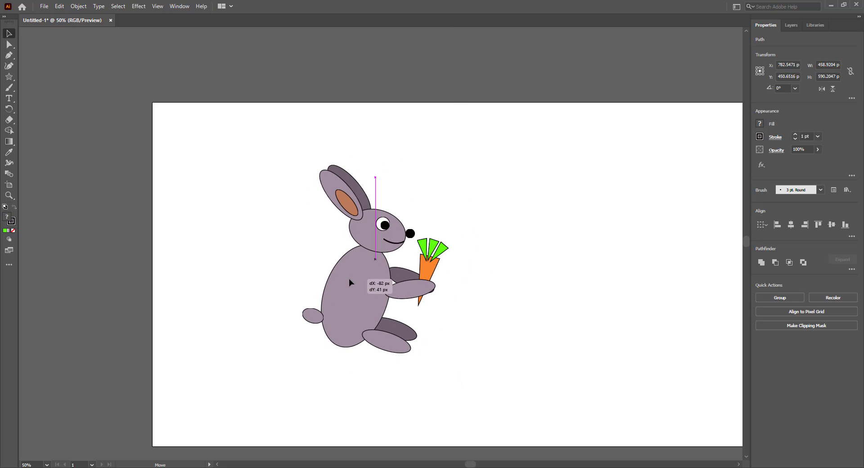
left_click_drag(472, 288, 395, 252)
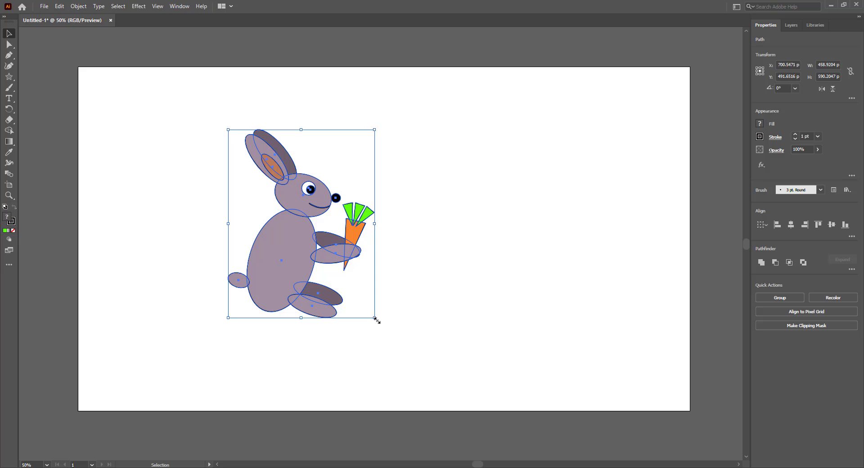
left_click_drag(375, 319, 435, 396)
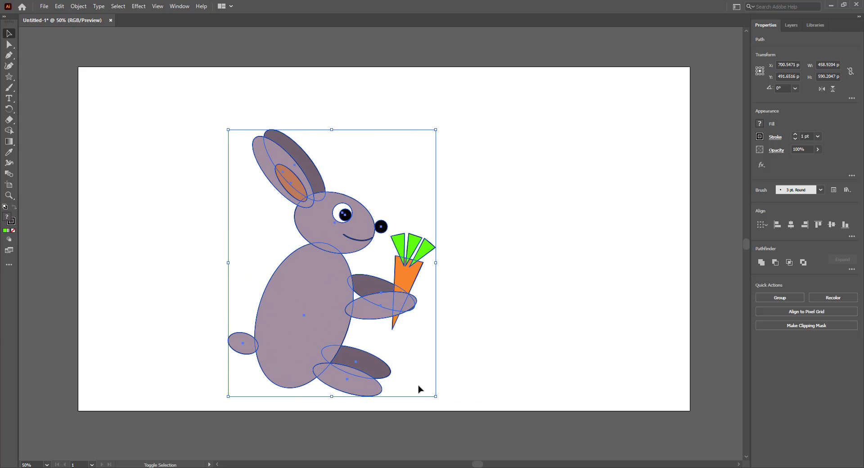
left_click_drag(325, 306, 325, 270)
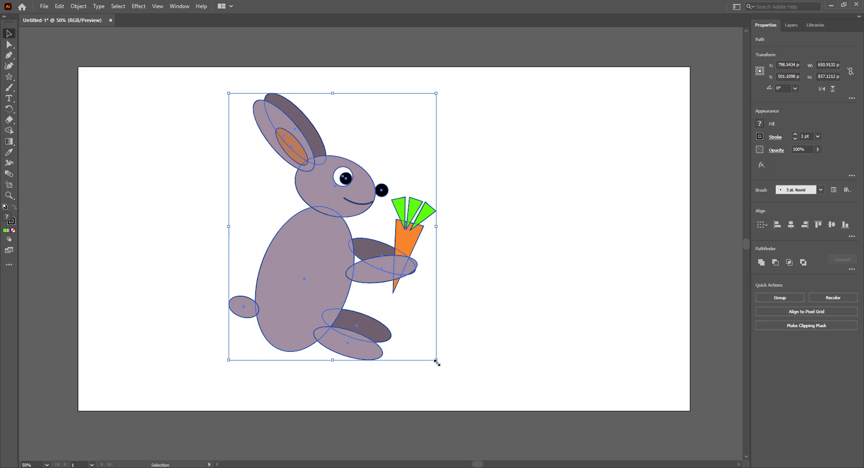
left_click_drag(436, 360, 459, 391)
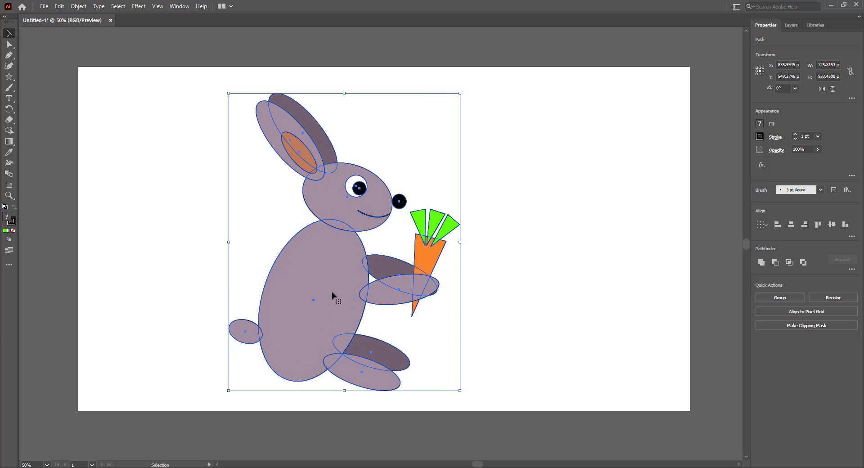
left_click_drag(332, 293, 336, 284)
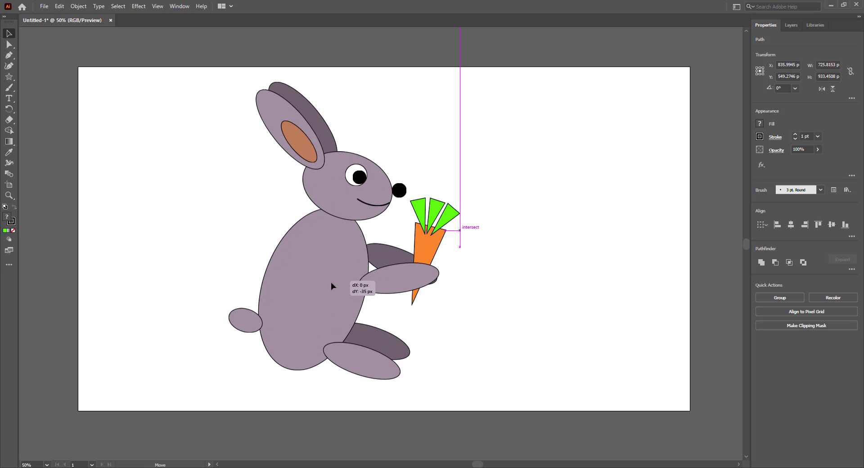
left_click(588, 238)
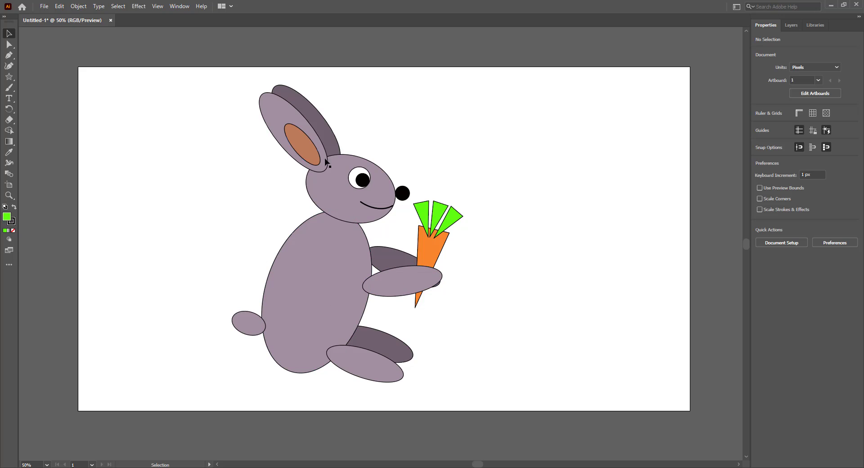
Nudge the tail ellipse slightly lower against the body
mouse_move(250, 332)
left_mouse_down()
mouse_move(244, 323)
mouse_move(247, 342)
left_mouse_up()
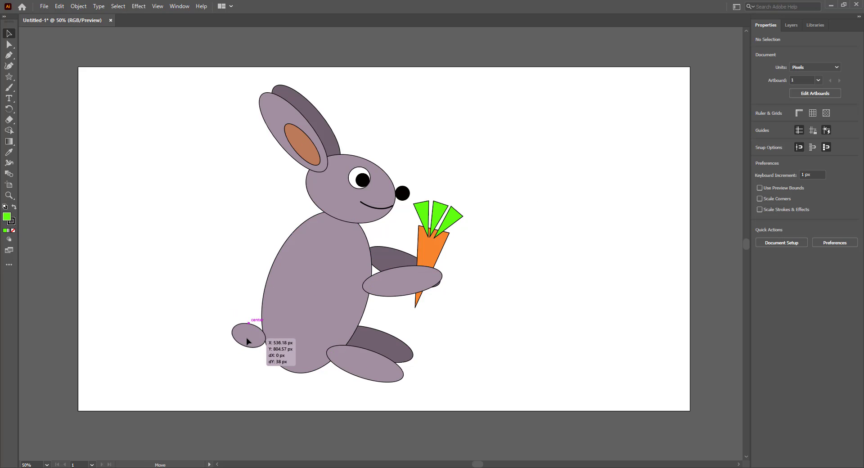
left_click(576, 288)
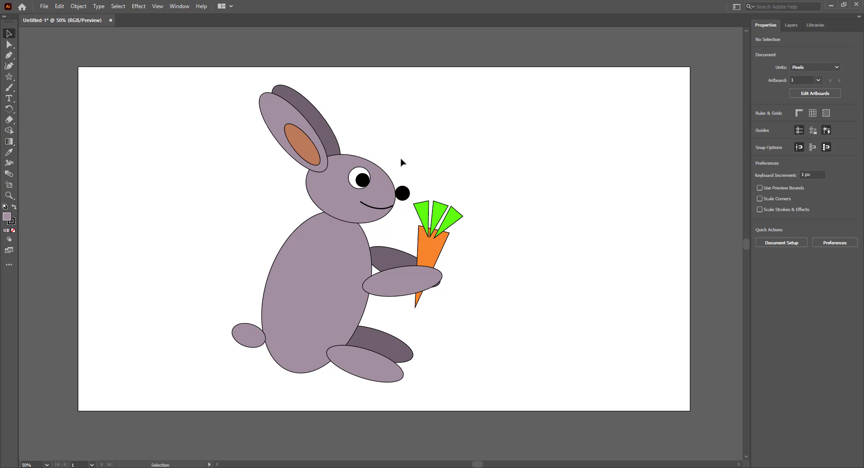
left_click(405, 195)
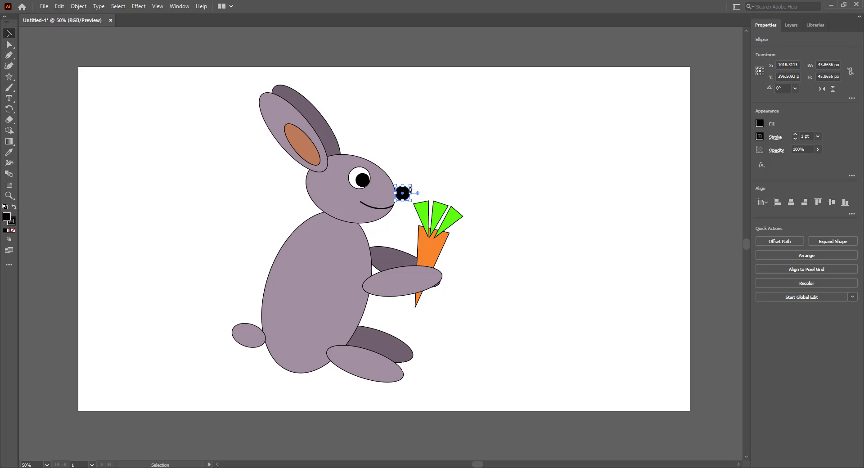
Narrow the black nose to an upright oval of about 28 x 36 px against the snout tip
scroll(404, 201, "up", 2)
scroll(404, 201, "up", 3)
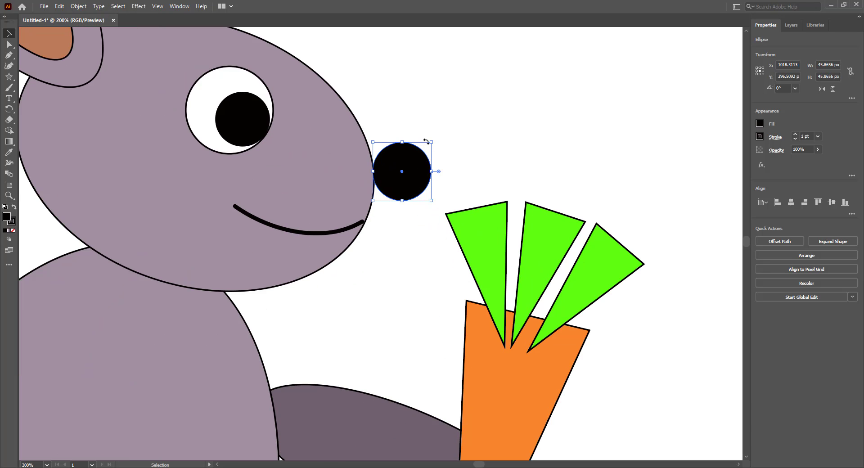
left_click_drag(428, 144, 384, 174)
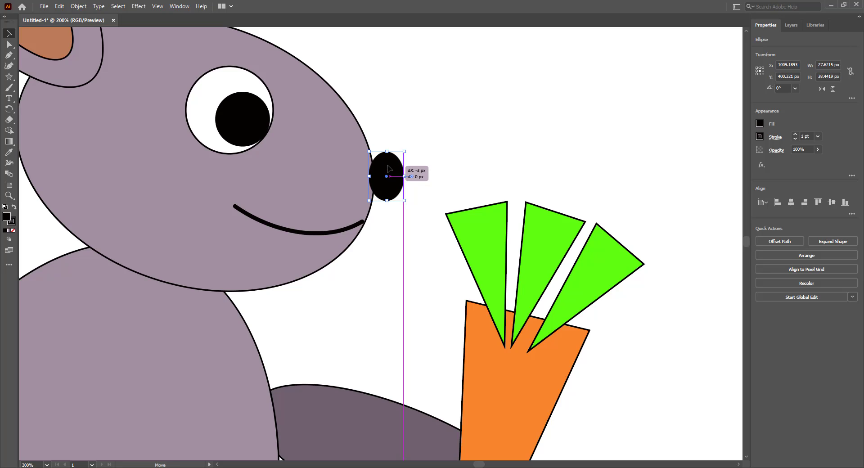
left_click(539, 147)
scroll(478, 243, "down", 2)
scroll(478, 244, "down", 2)
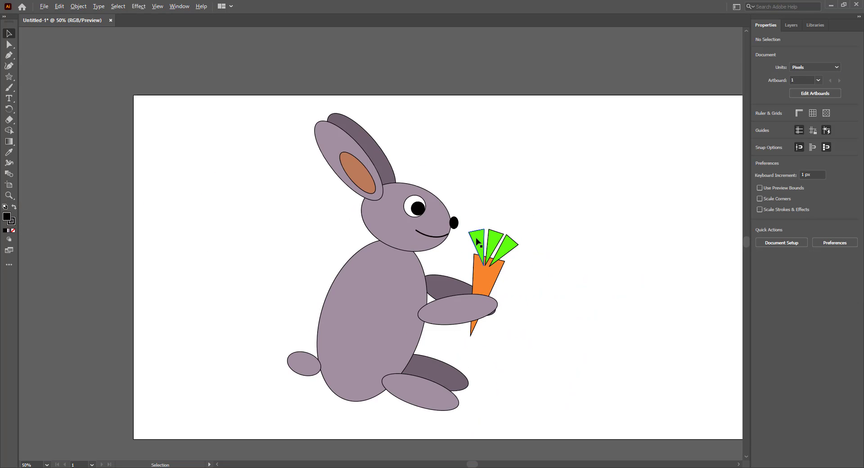
scroll(570, 282, "down", 2)
scroll(569, 282, "right", 3)
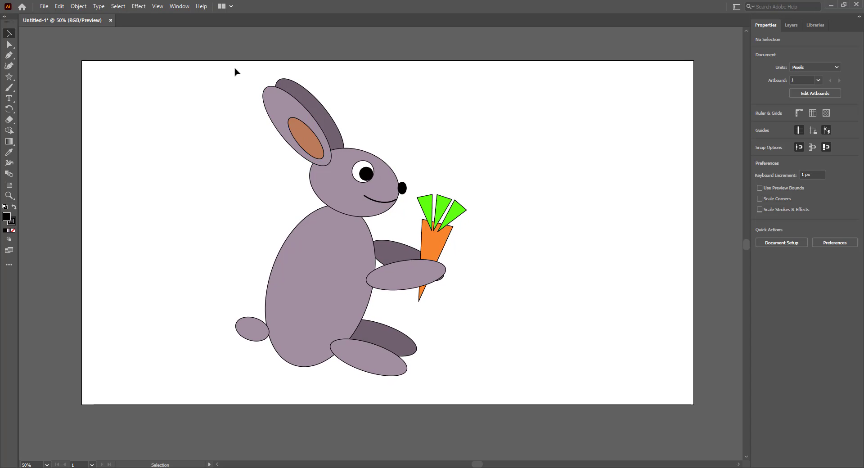
Shift the rabbit left, then group the rabbit and carrot shapes and adjust the group's position
left_click_drag(226, 68, 499, 390)
left_click_drag(375, 263, 285, 257)
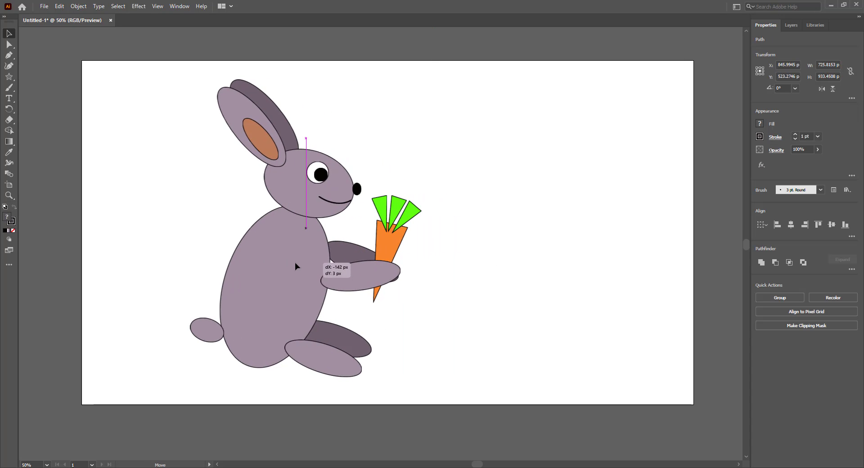
left_click(564, 262)
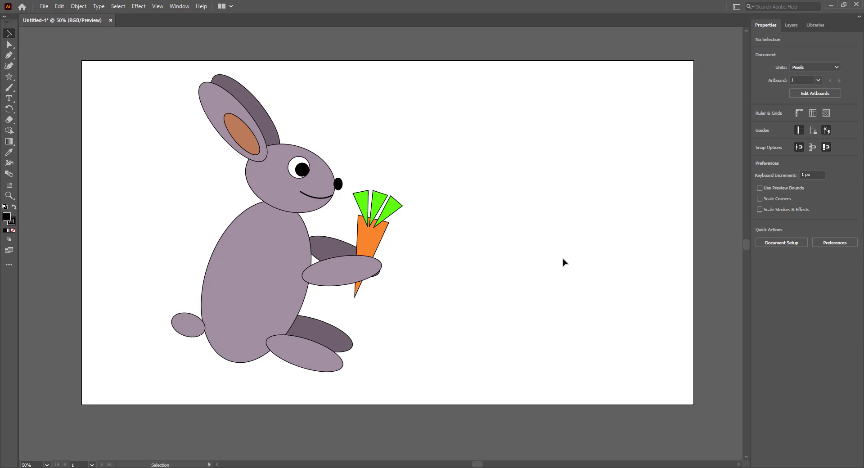
left_click_drag(130, 66, 425, 360)
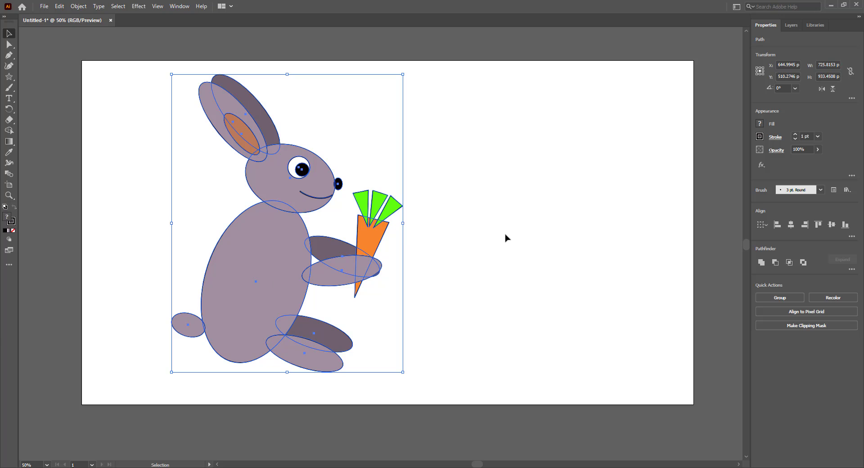
key("ctrl+g")
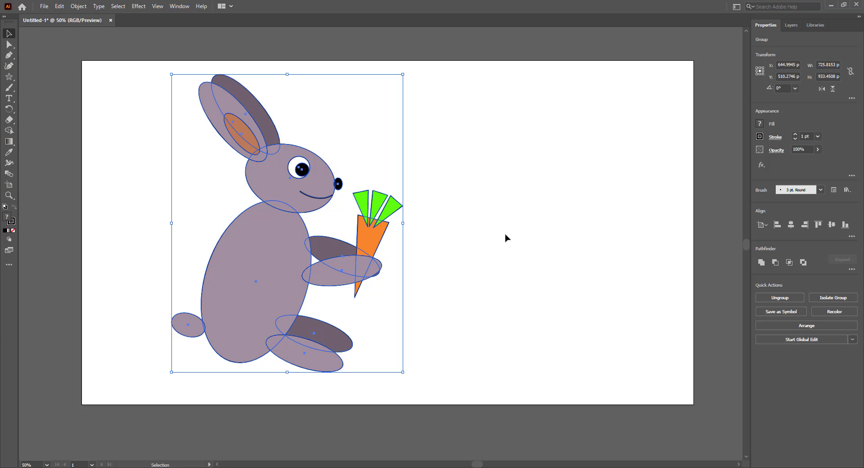
left_click(493, 231)
left_click_drag(283, 263, 318, 275)
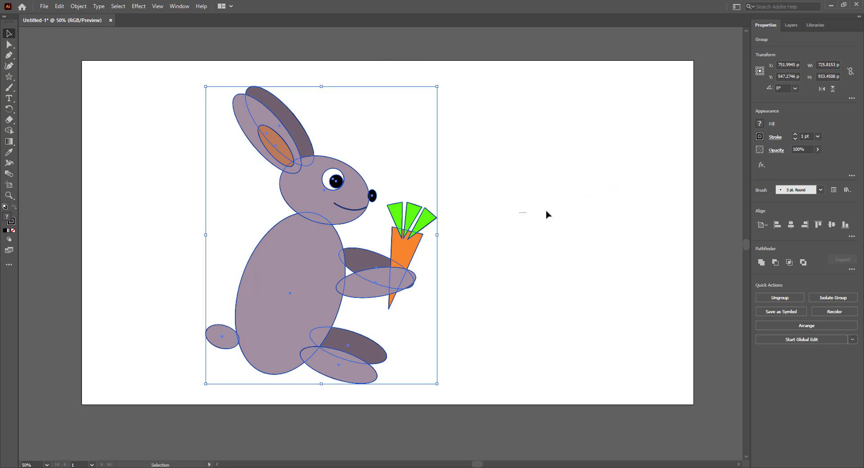
left_click(547, 214)
left_click_drag(389, 231, 390, 219)
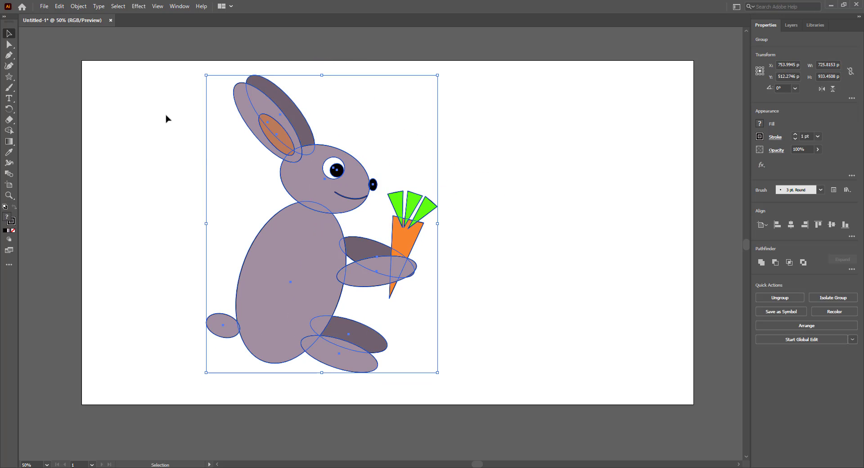
left_click(230, 118)
Undo the grouping and test that a single carrot leaf moves on its own
key("ctrl+z")
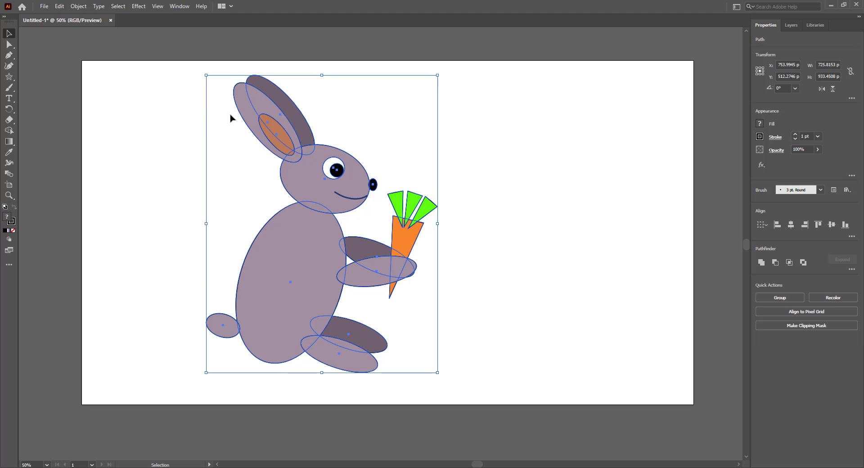
left_click(425, 189)
left_click_drag(400, 203, 398, 204)
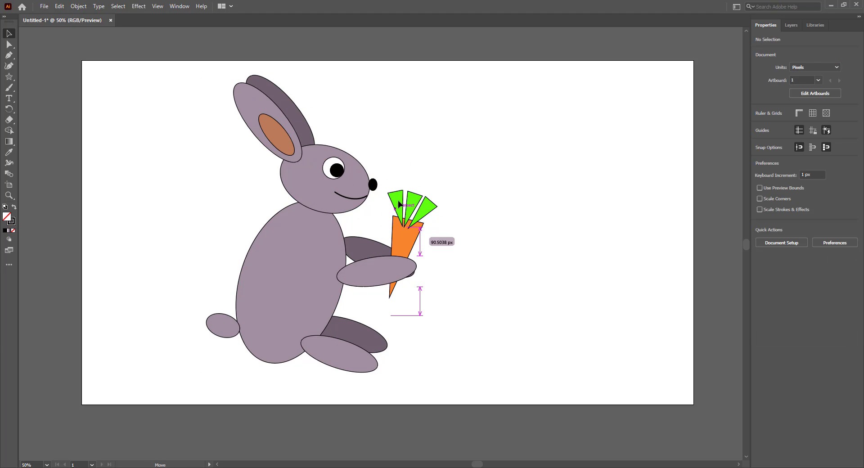
left_click_drag(398, 204, 399, 203)
left_click(482, 160)
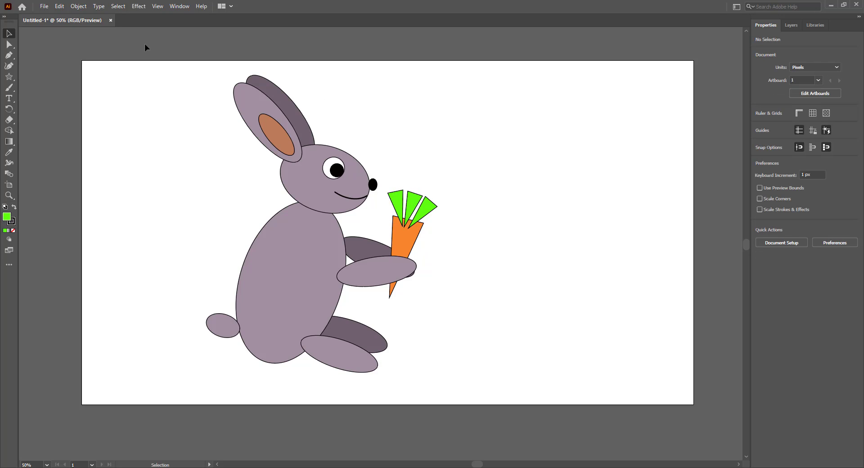
Regroup all rabbit and carrot shapes and drag the group left to about X 579 px
left_click_drag(160, 71, 493, 388)
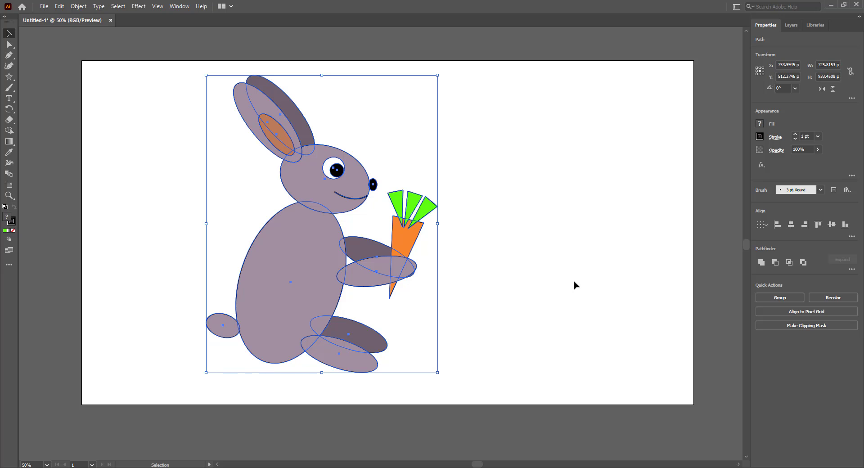
key("ctrl+g")
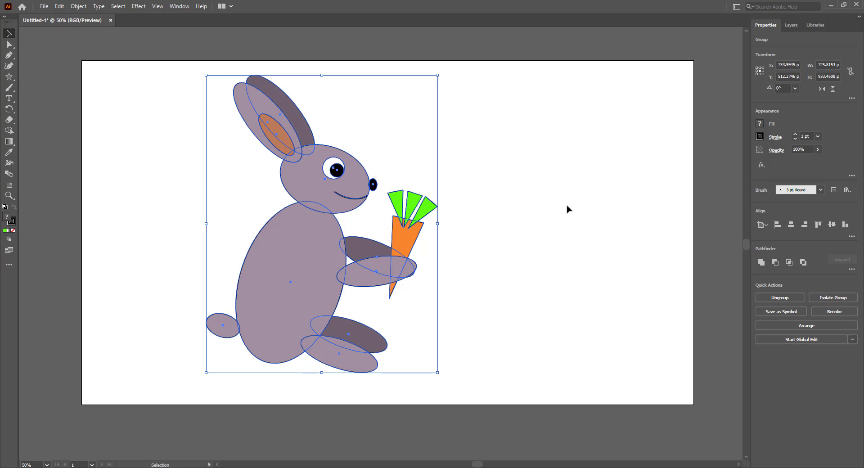
left_click(567, 209)
left_click_drag(301, 259, 293, 266)
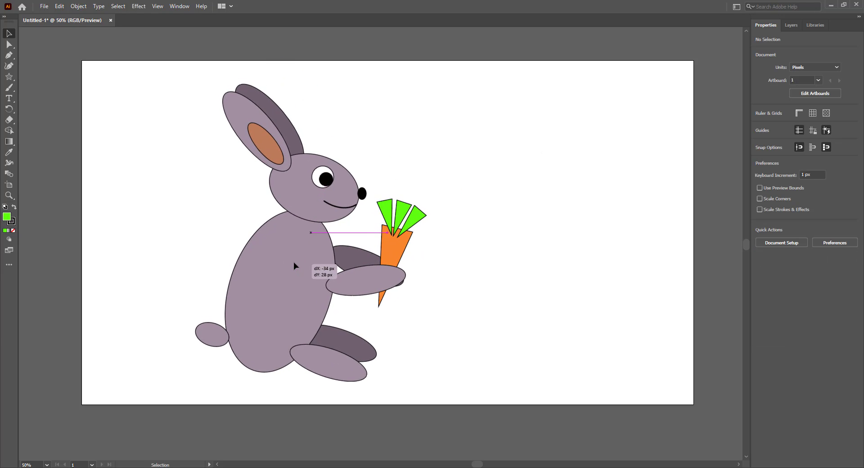
left_click(536, 258)
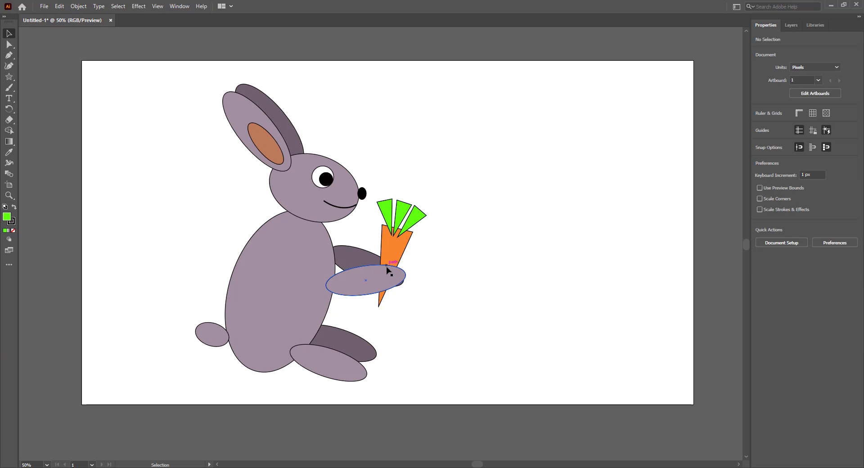
left_click_drag(308, 280, 286, 275)
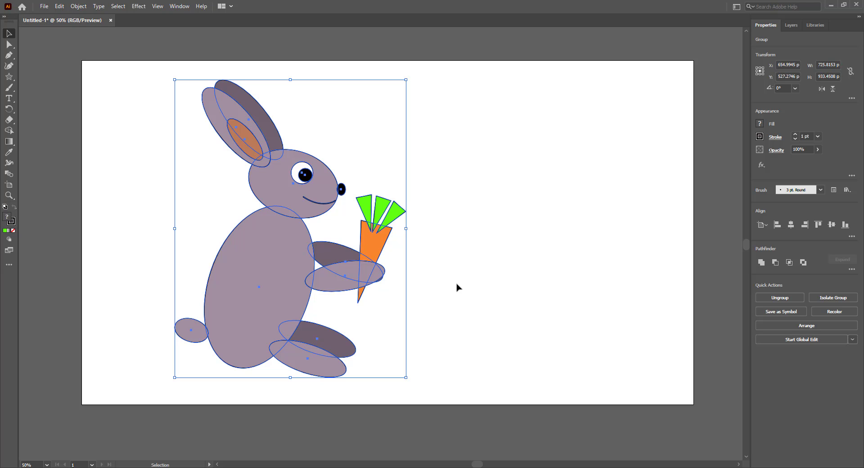
left_click_drag(314, 274, 289, 270)
Check the head oval, clear the selection, then dismiss the Shape tools flyout unused
left_click(531, 242)
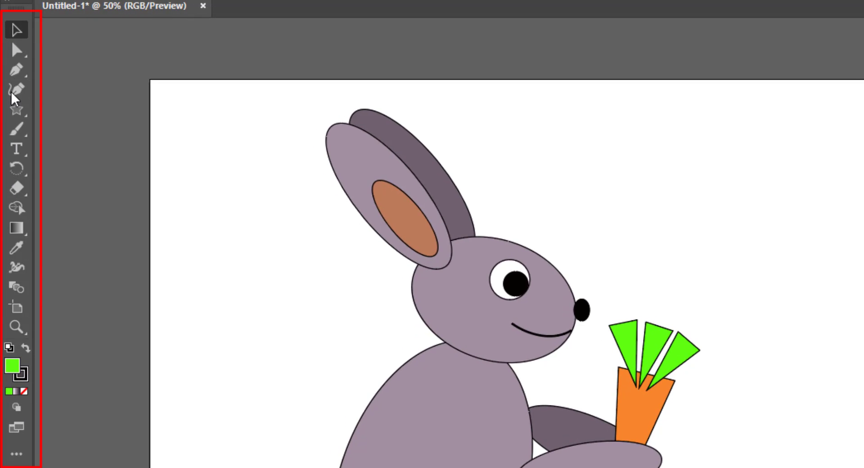
left_click(427, 311)
key("ctrl+shift+a")
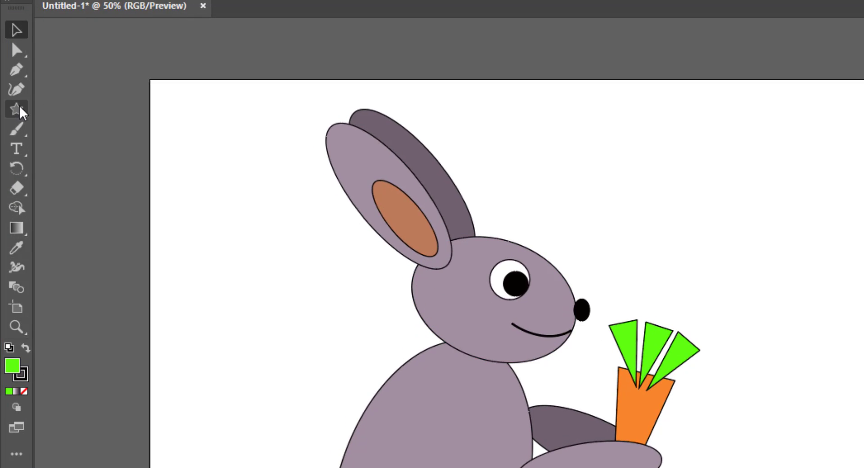
left_click(17, 109)
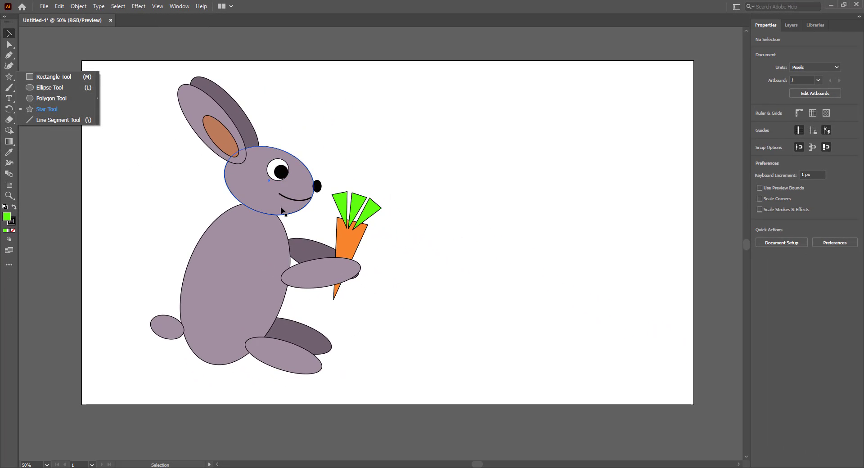
left_click(421, 135)
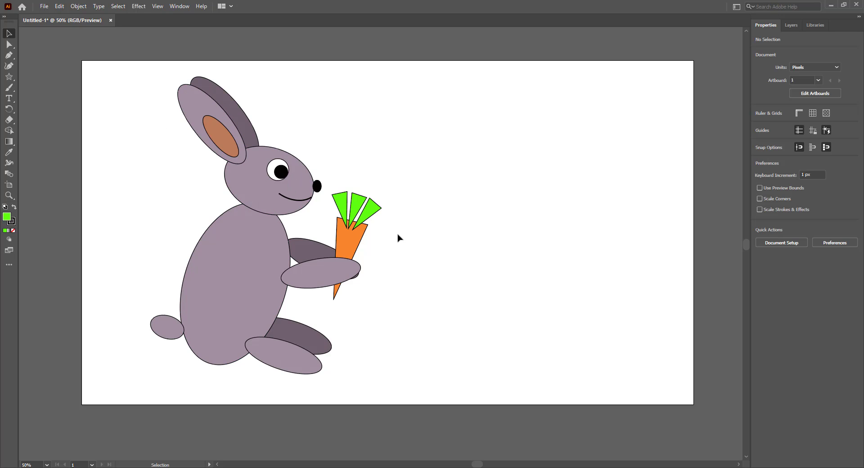